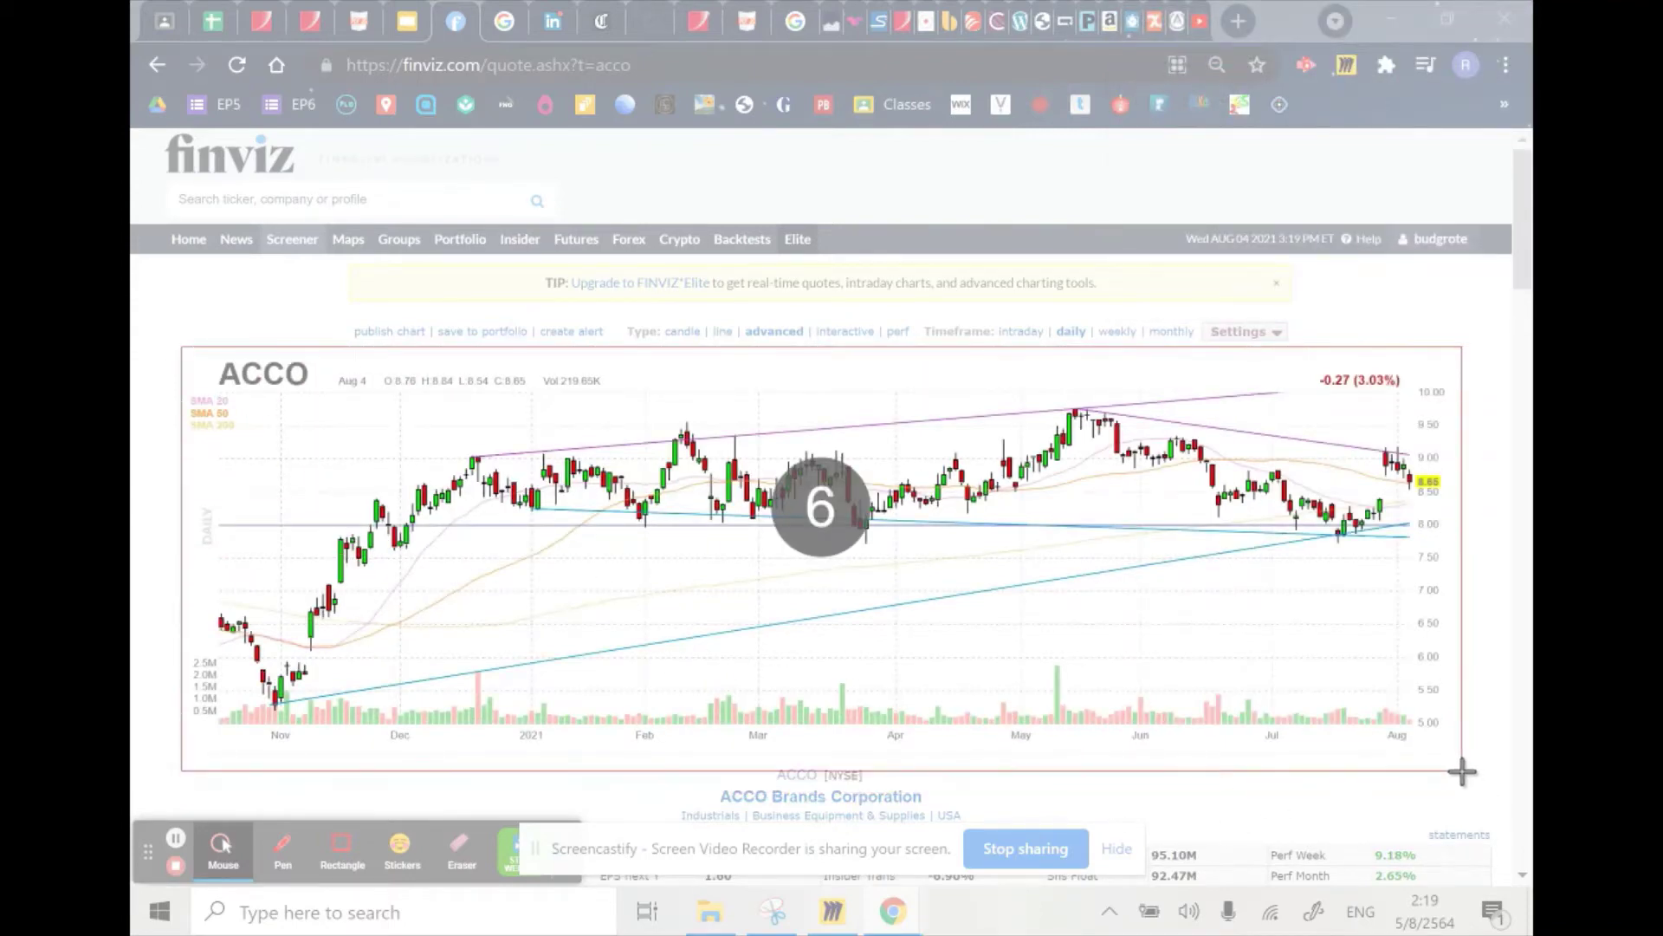
- Switch to the Google results for 'company ceo boris elisman' and select the whole query
{"action": "left_click", "coordinate": [506, 21]}
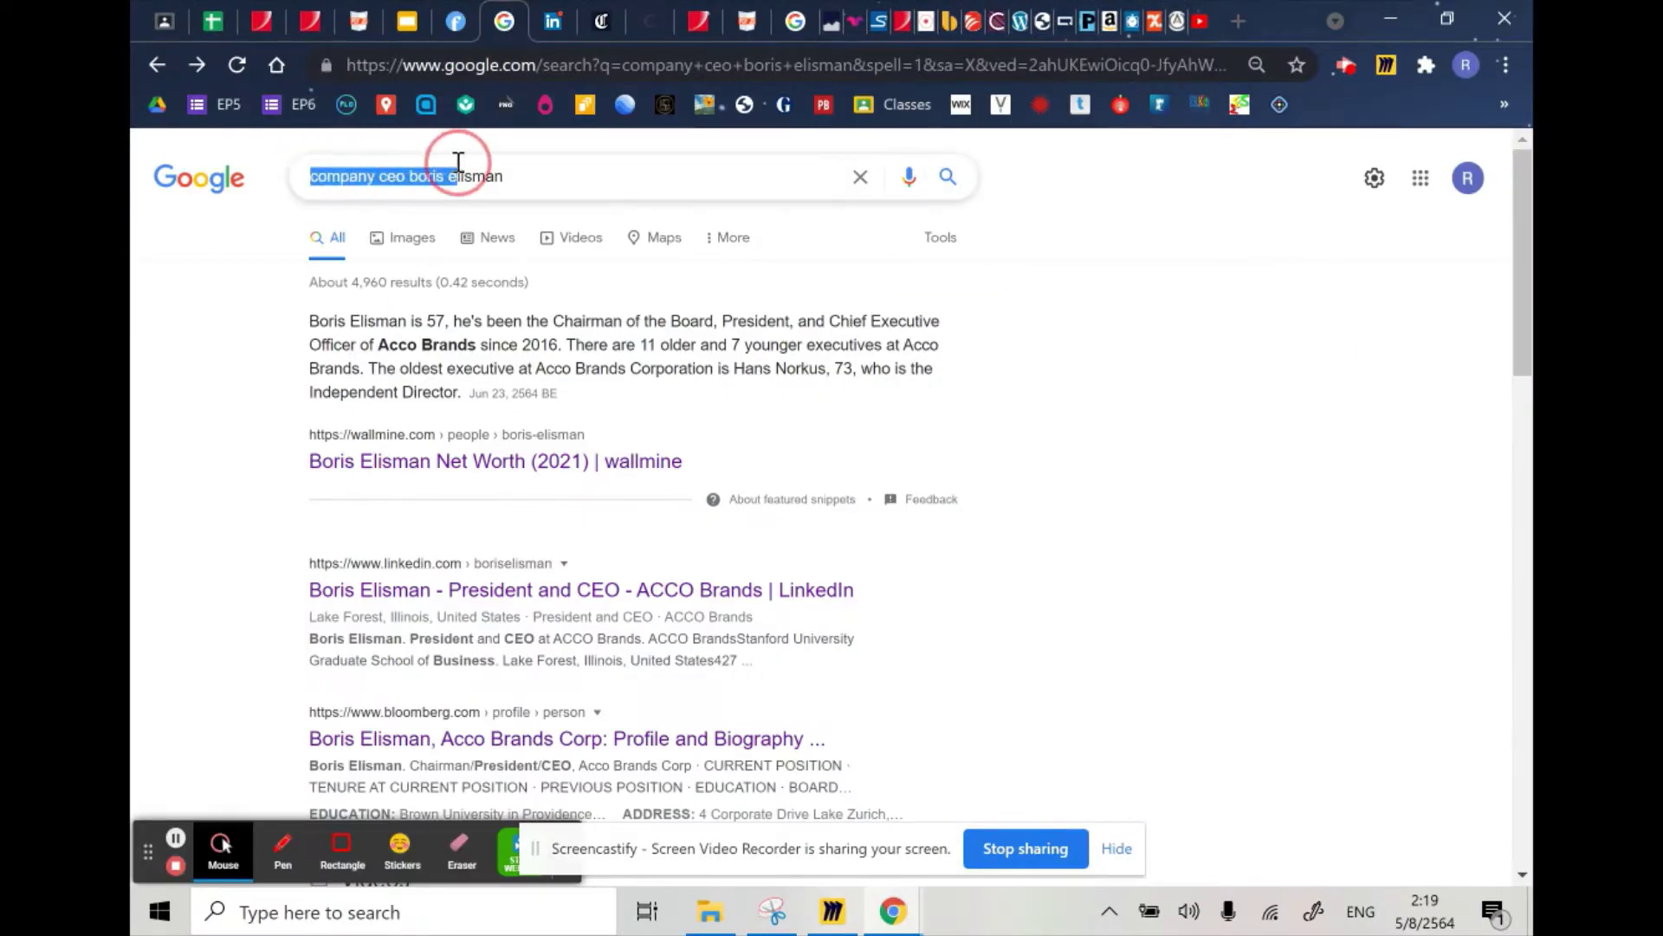
{"action": "left_click_drag", "start_coordinate": [457, 162], "coordinate": [518, 165]}
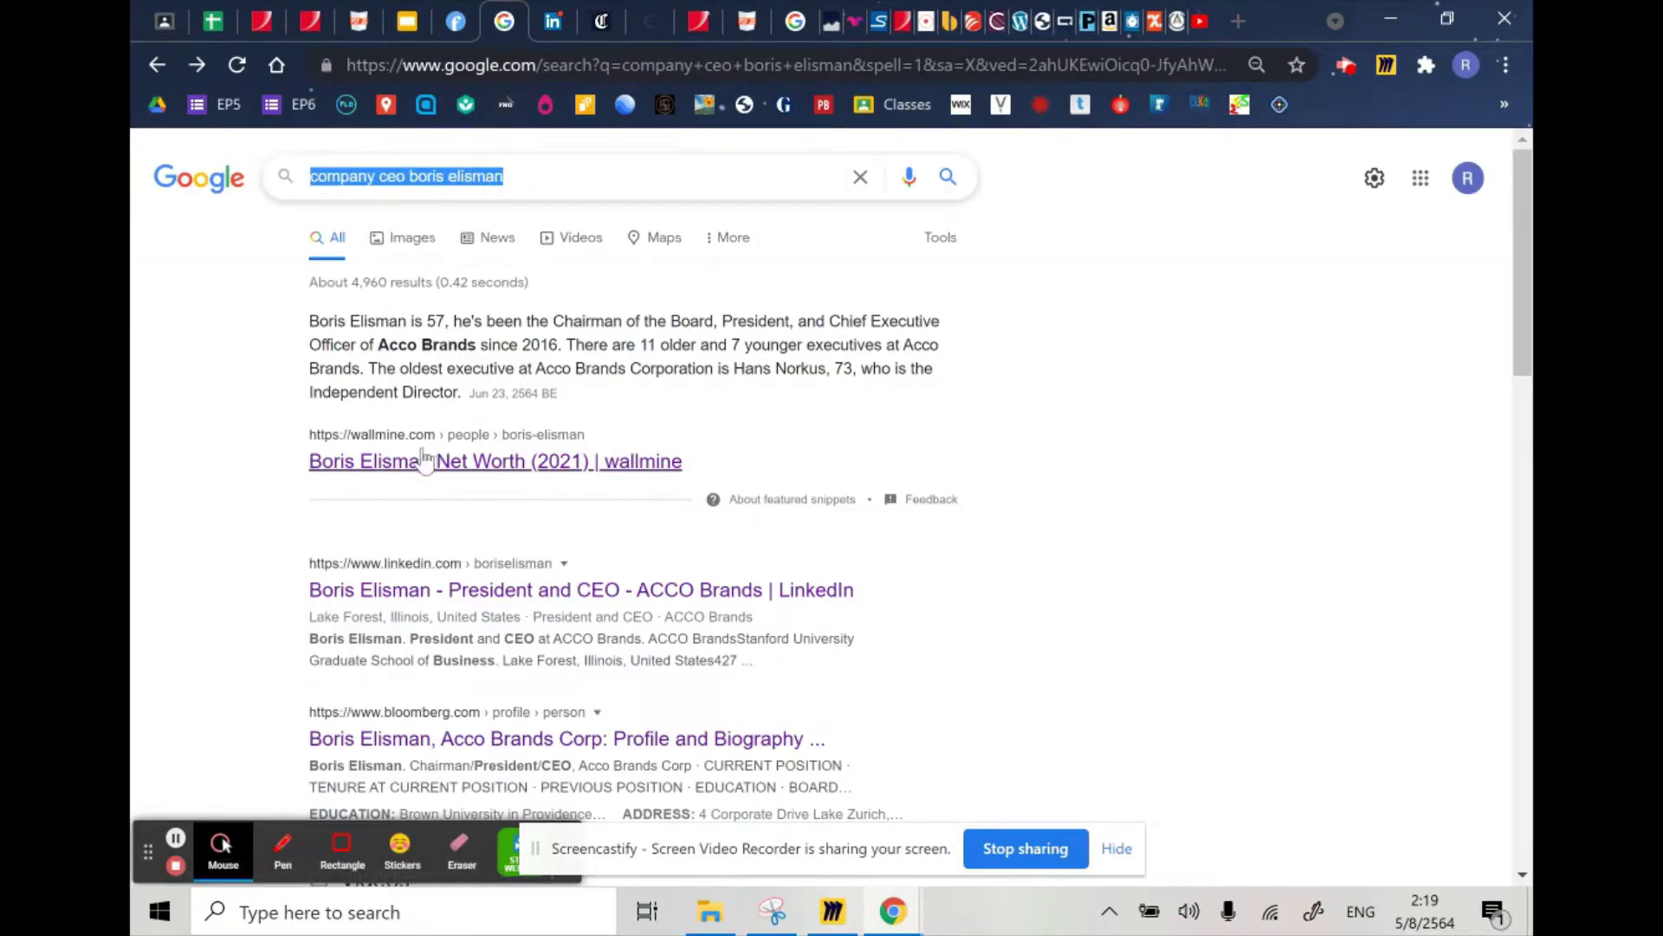
- Snip the Experience and Education sections of Boris Elisman's LinkedIn profile, then open the Tribune profile
{"action": "left_click", "coordinate": [403, 598]}
{"action": "scroll", "coordinate": [429, 507], "scroll_direction": "down", "scroll_amount": 5}
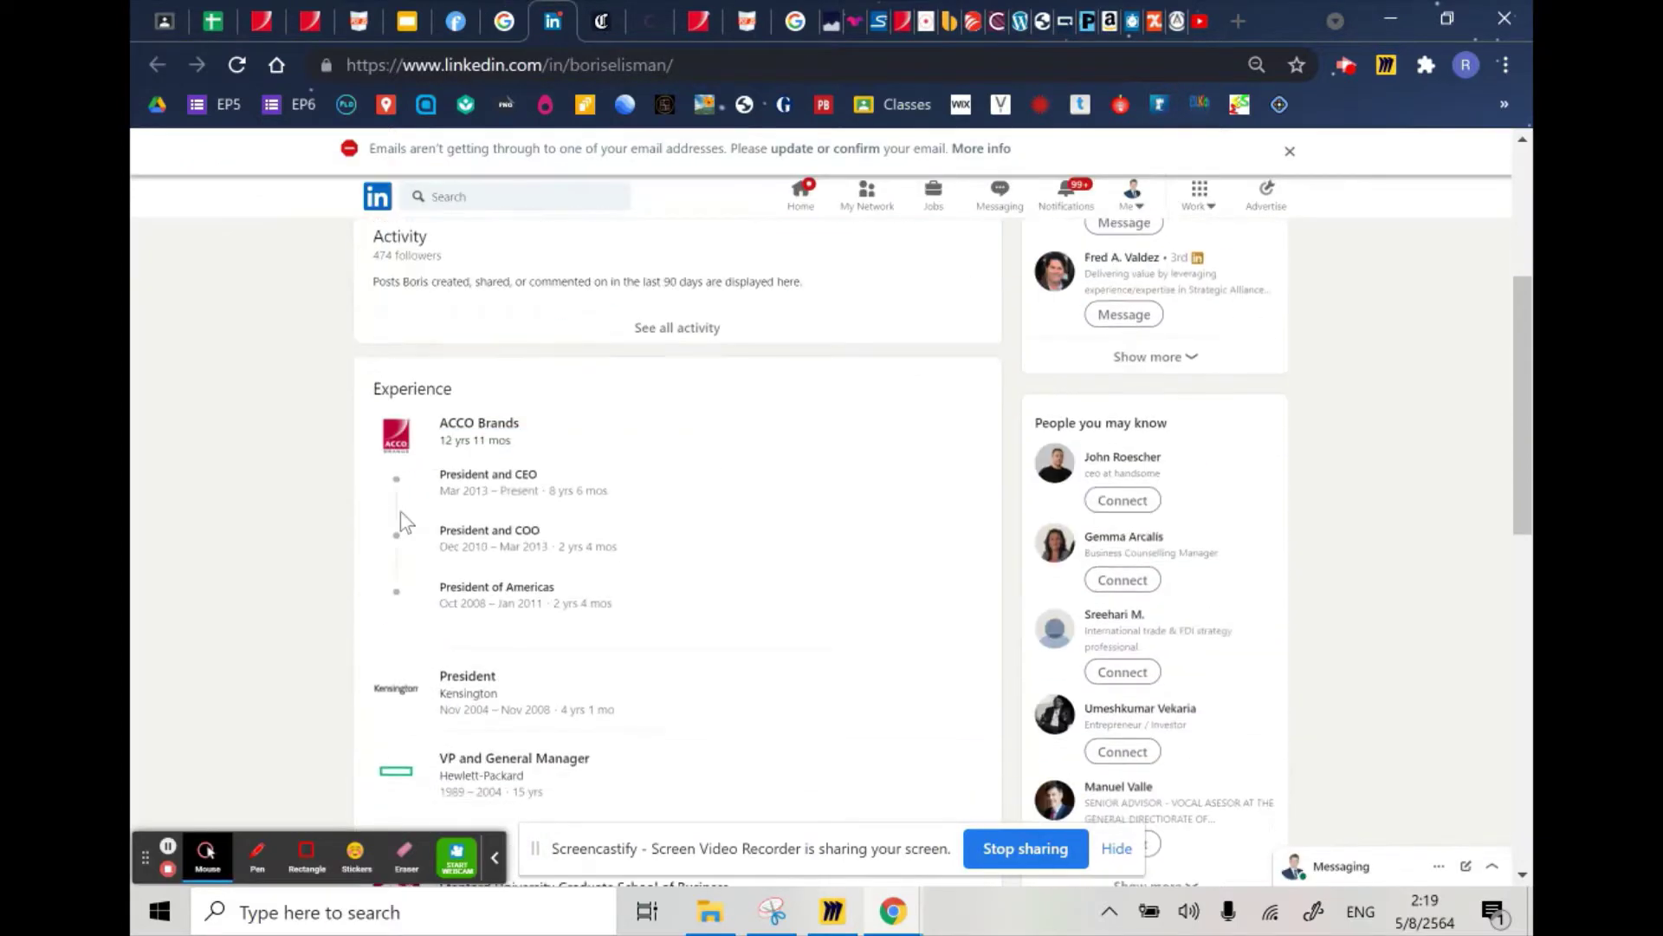
{"action": "key", "text": "alt+Tab"}
{"action": "left_click", "coordinate": [226, 152]}
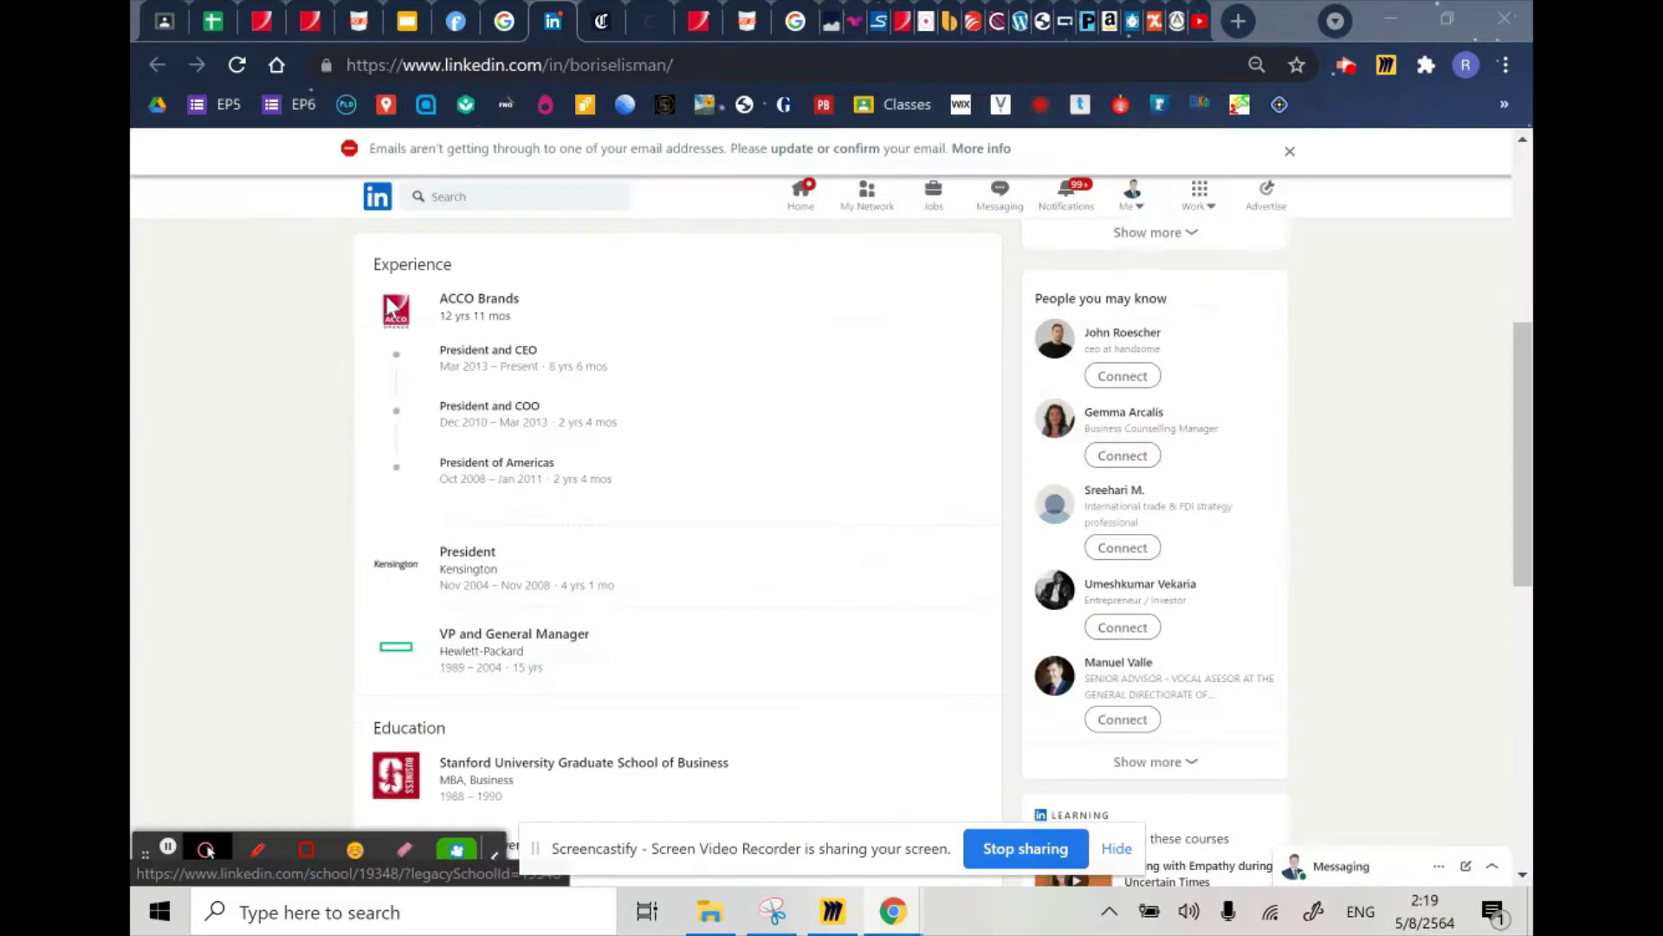
{"action": "mouse_move", "coordinate": [365, 256]}
{"action": "left_mouse_down"}
{"action": "mouse_move", "coordinate": [453, 419]}
{"action": "mouse_move", "coordinate": [781, 809]}
{"action": "left_mouse_up"}
{"action": "left_click", "coordinate": [182, 403]}
{"action": "left_click", "coordinate": [632, 22]}
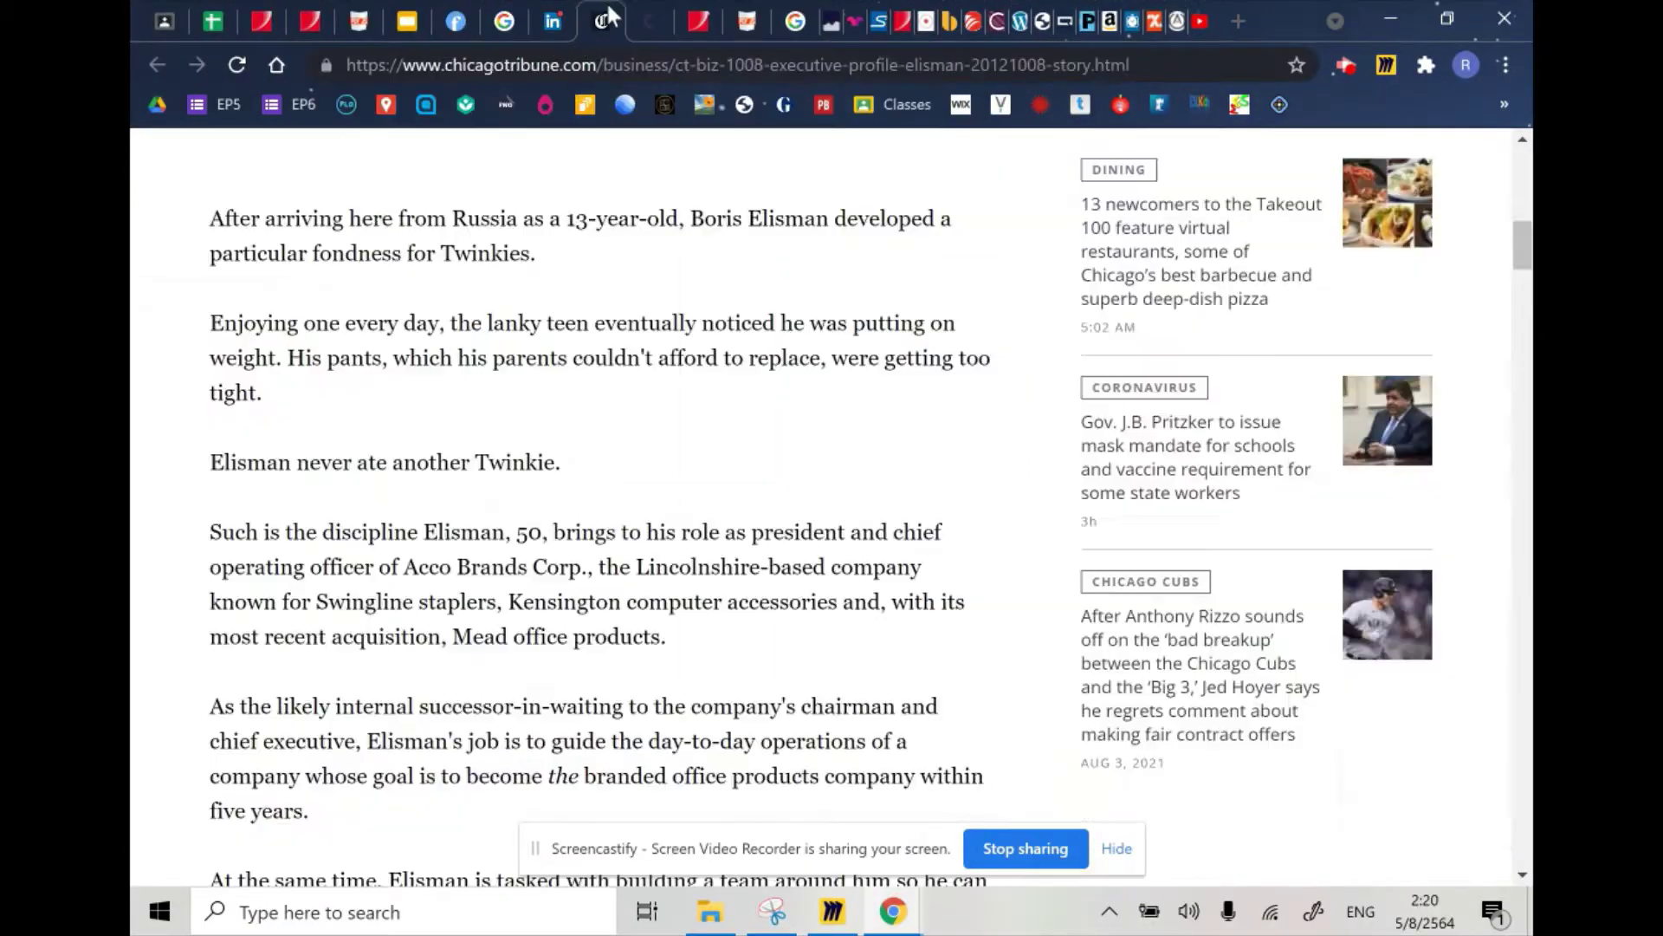
{"action": "left_click_drag", "start_coordinate": [211, 215], "coordinate": [731, 621]}
{"action": "scroll", "coordinate": [710, 614], "scroll_direction": "down", "scroll_amount": 10}
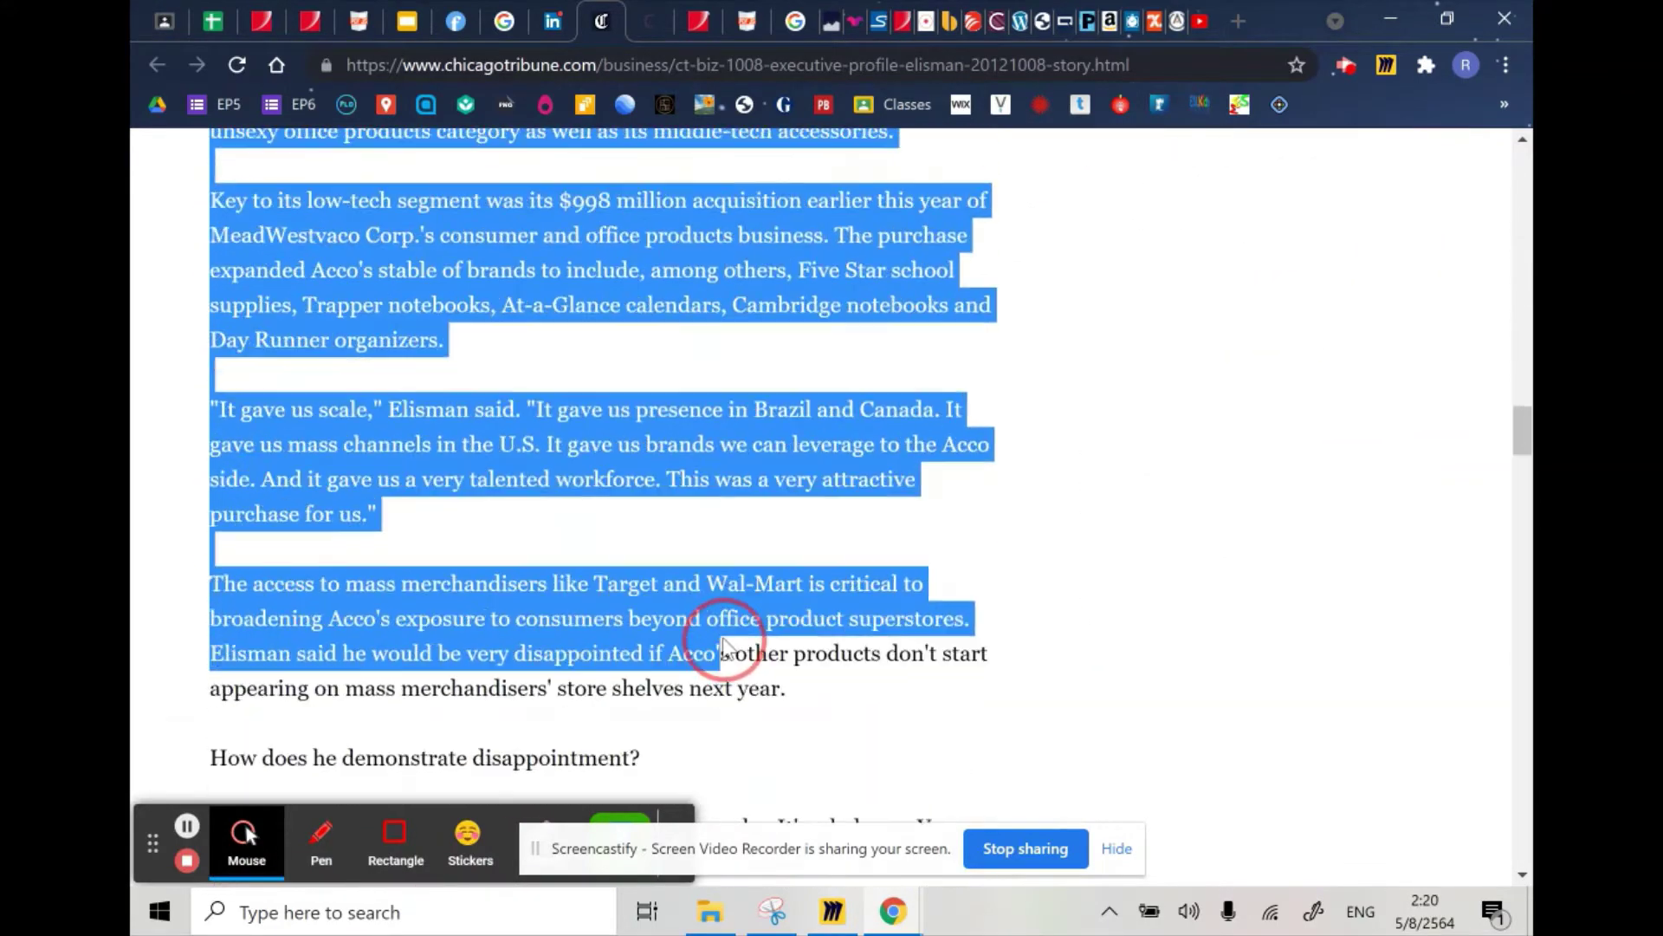
- Snip the row of ACCO Brands competitor cards on the Craft.co competitors page
{"action": "left_click", "coordinate": [657, 19]}
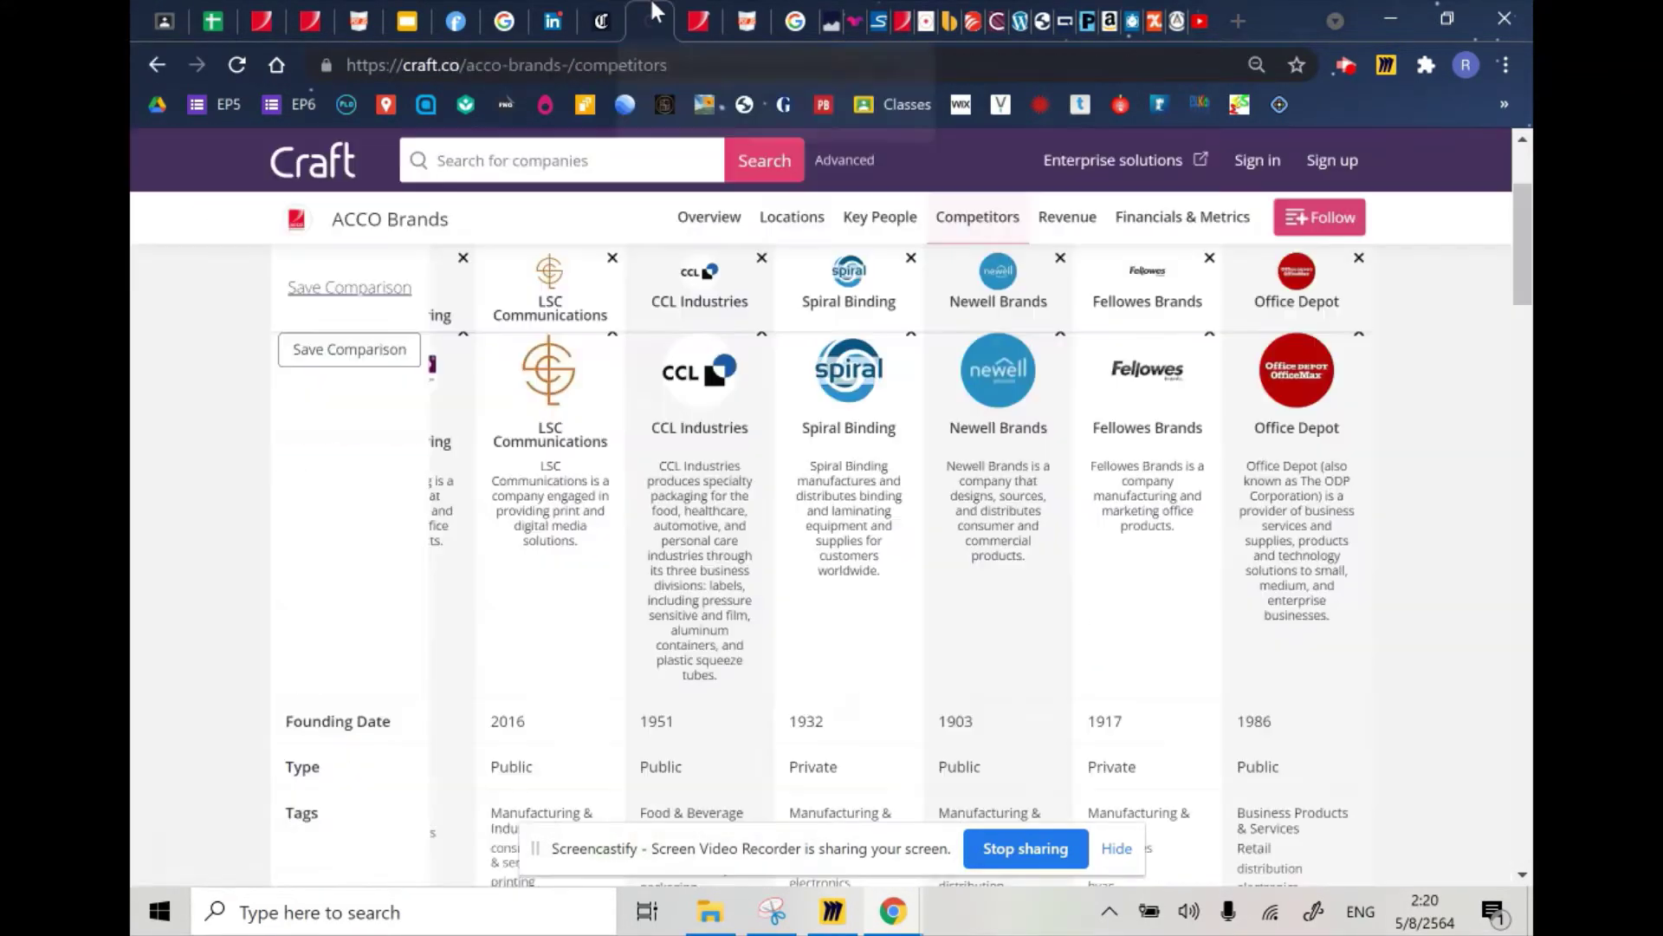
{"action": "left_click", "coordinate": [779, 912]}
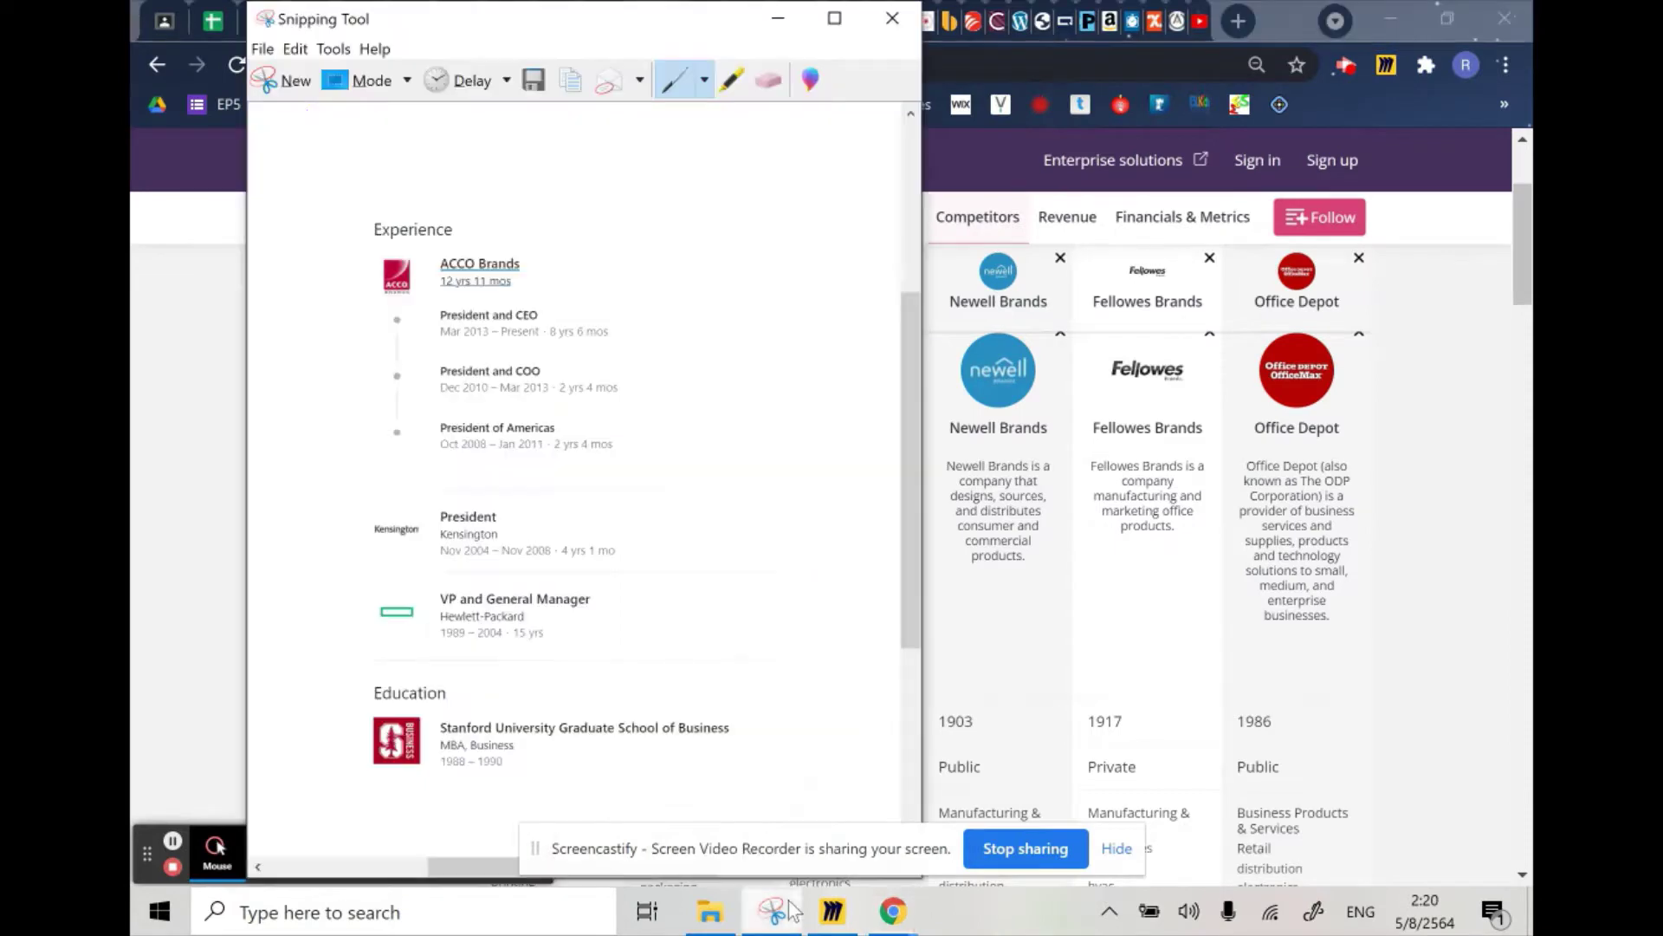
{"action": "left_click", "coordinate": [287, 82]}
{"action": "left_click_drag", "start_coordinate": [481, 327], "coordinate": [1374, 716]}
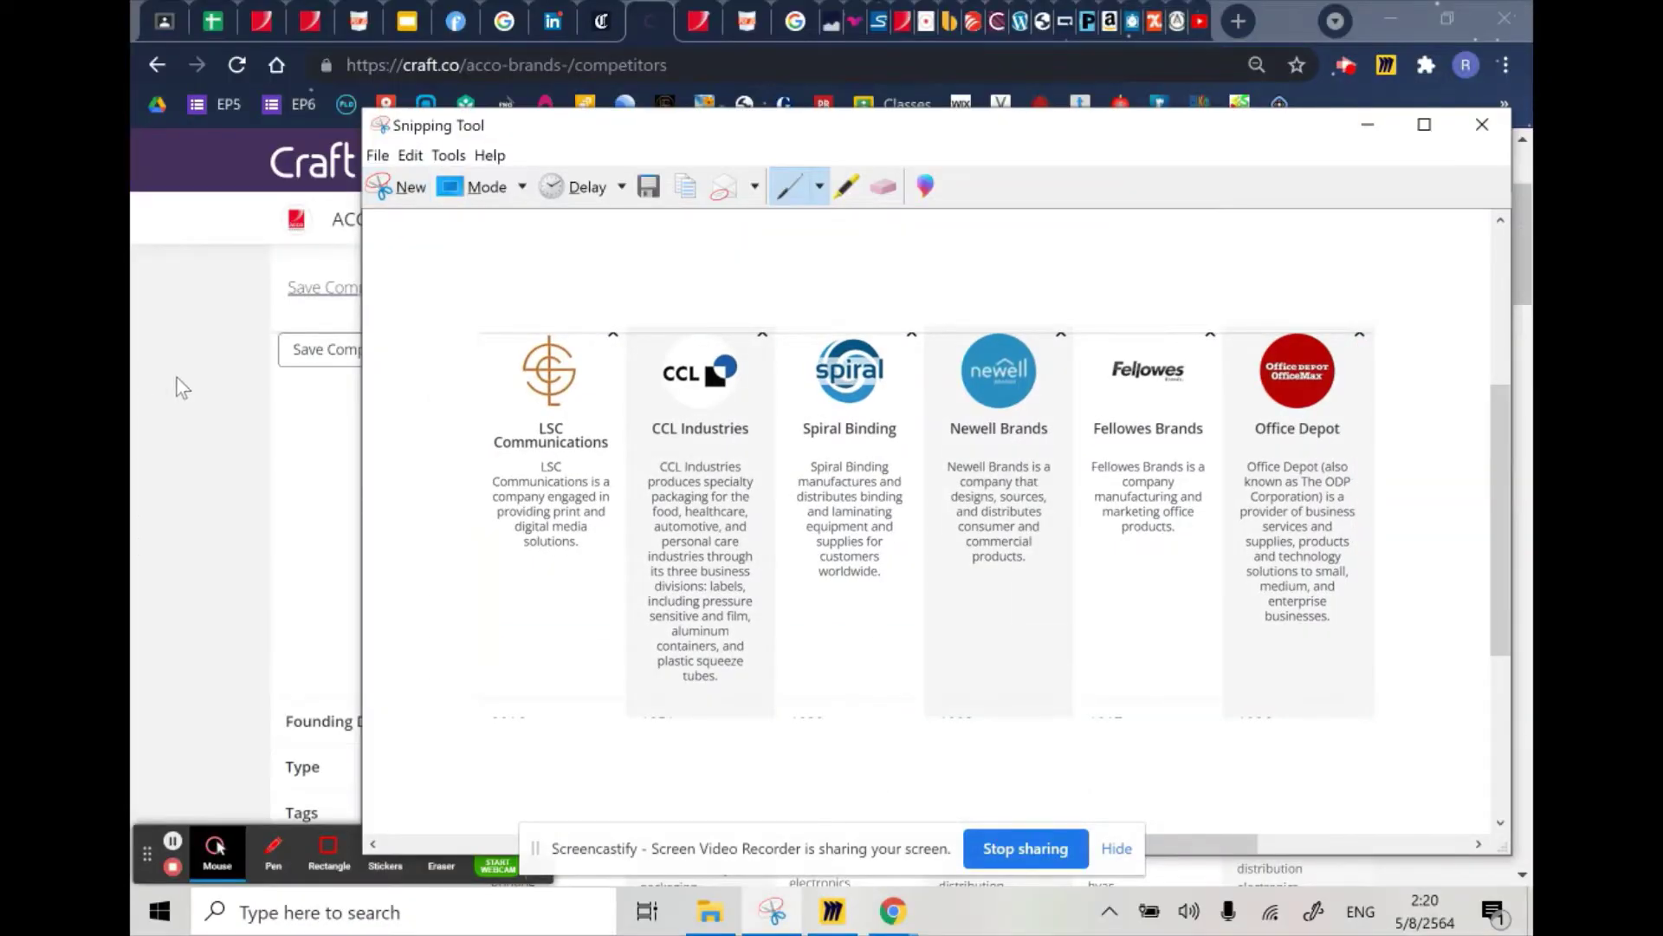
{"action": "left_click", "coordinate": [175, 376]}
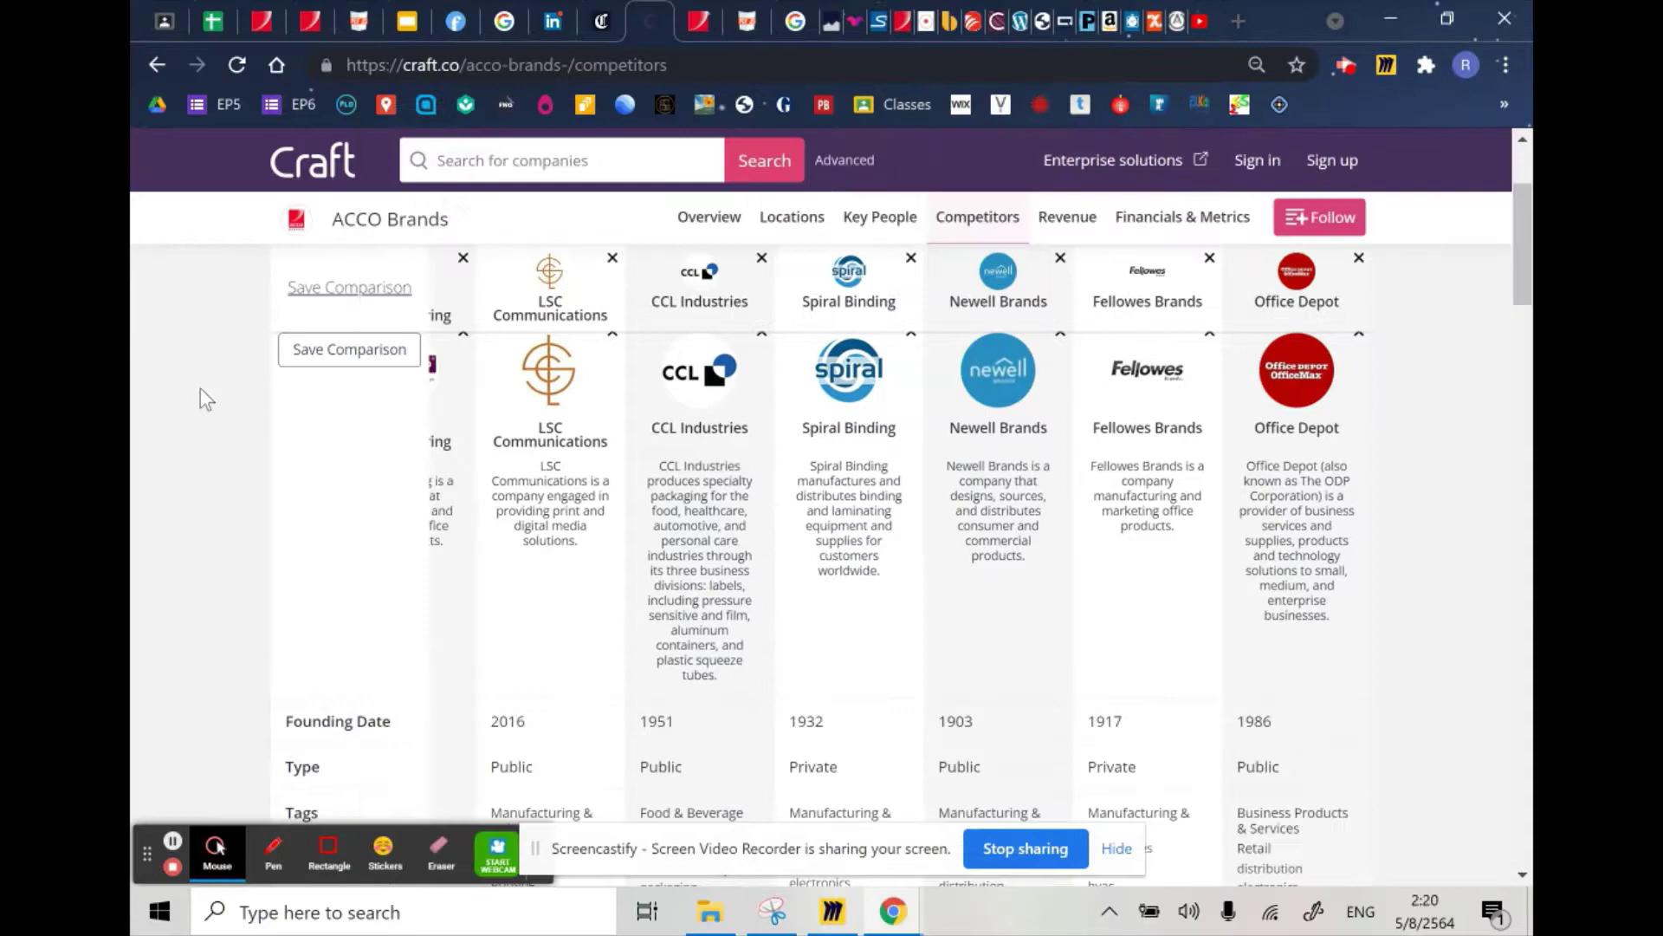
{"action": "left_click", "coordinate": [702, 23]}
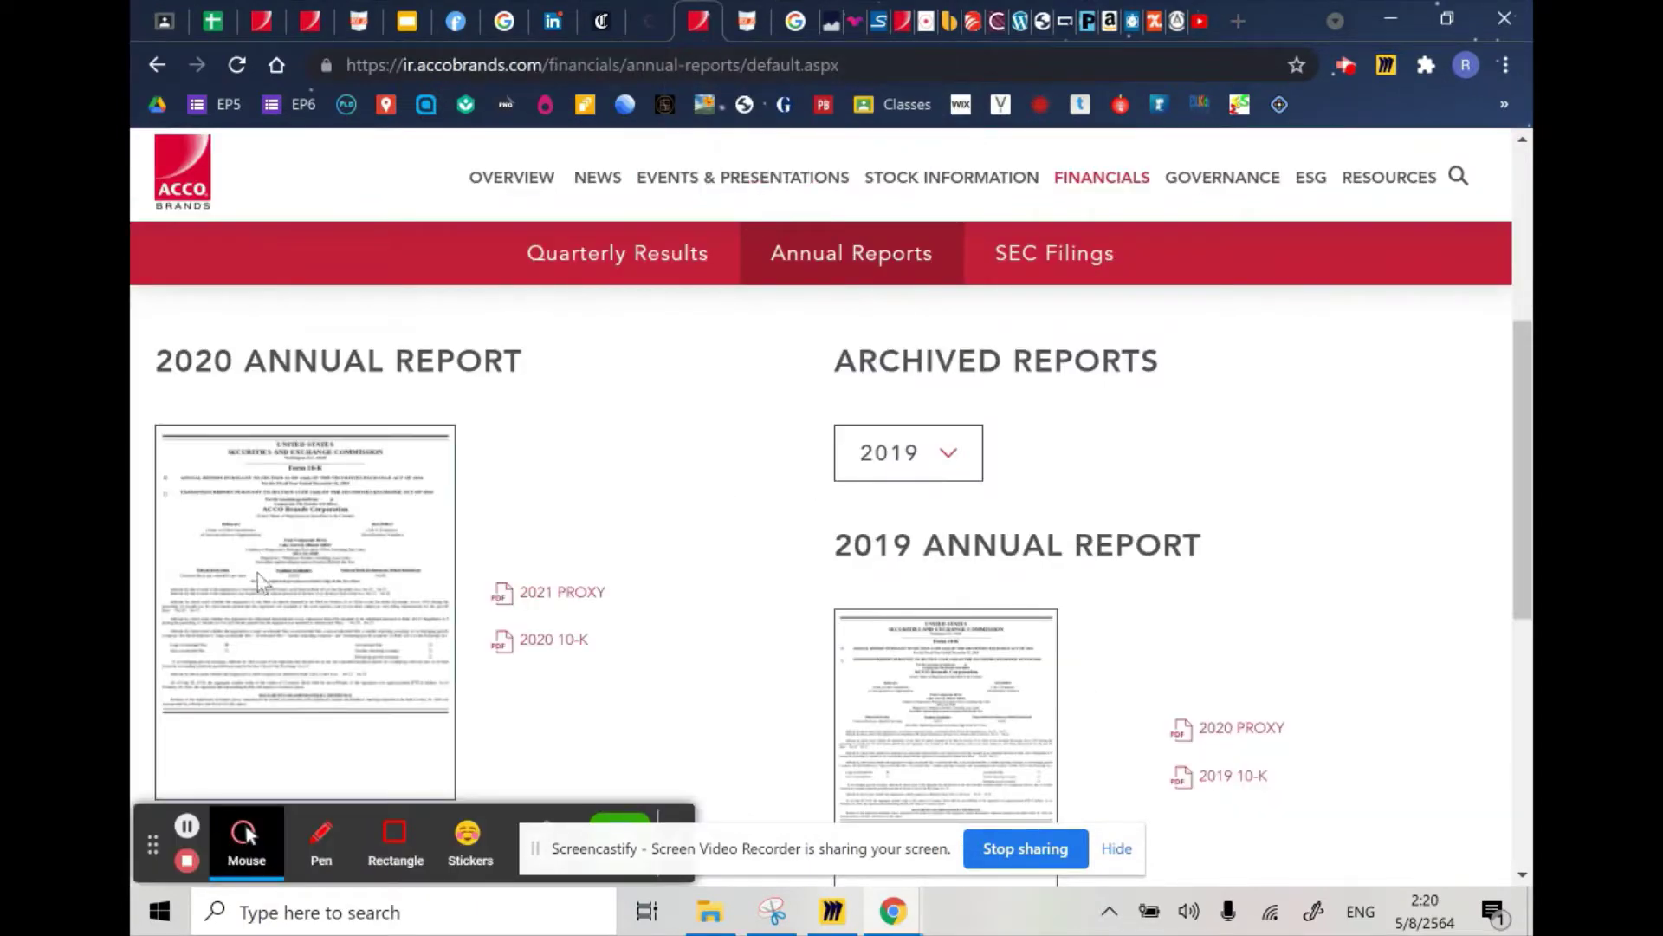
- Highlight the Competition paragraph listing competitors in ACCO's 10-K PDF
{"action": "left_click", "coordinate": [745, 21]}
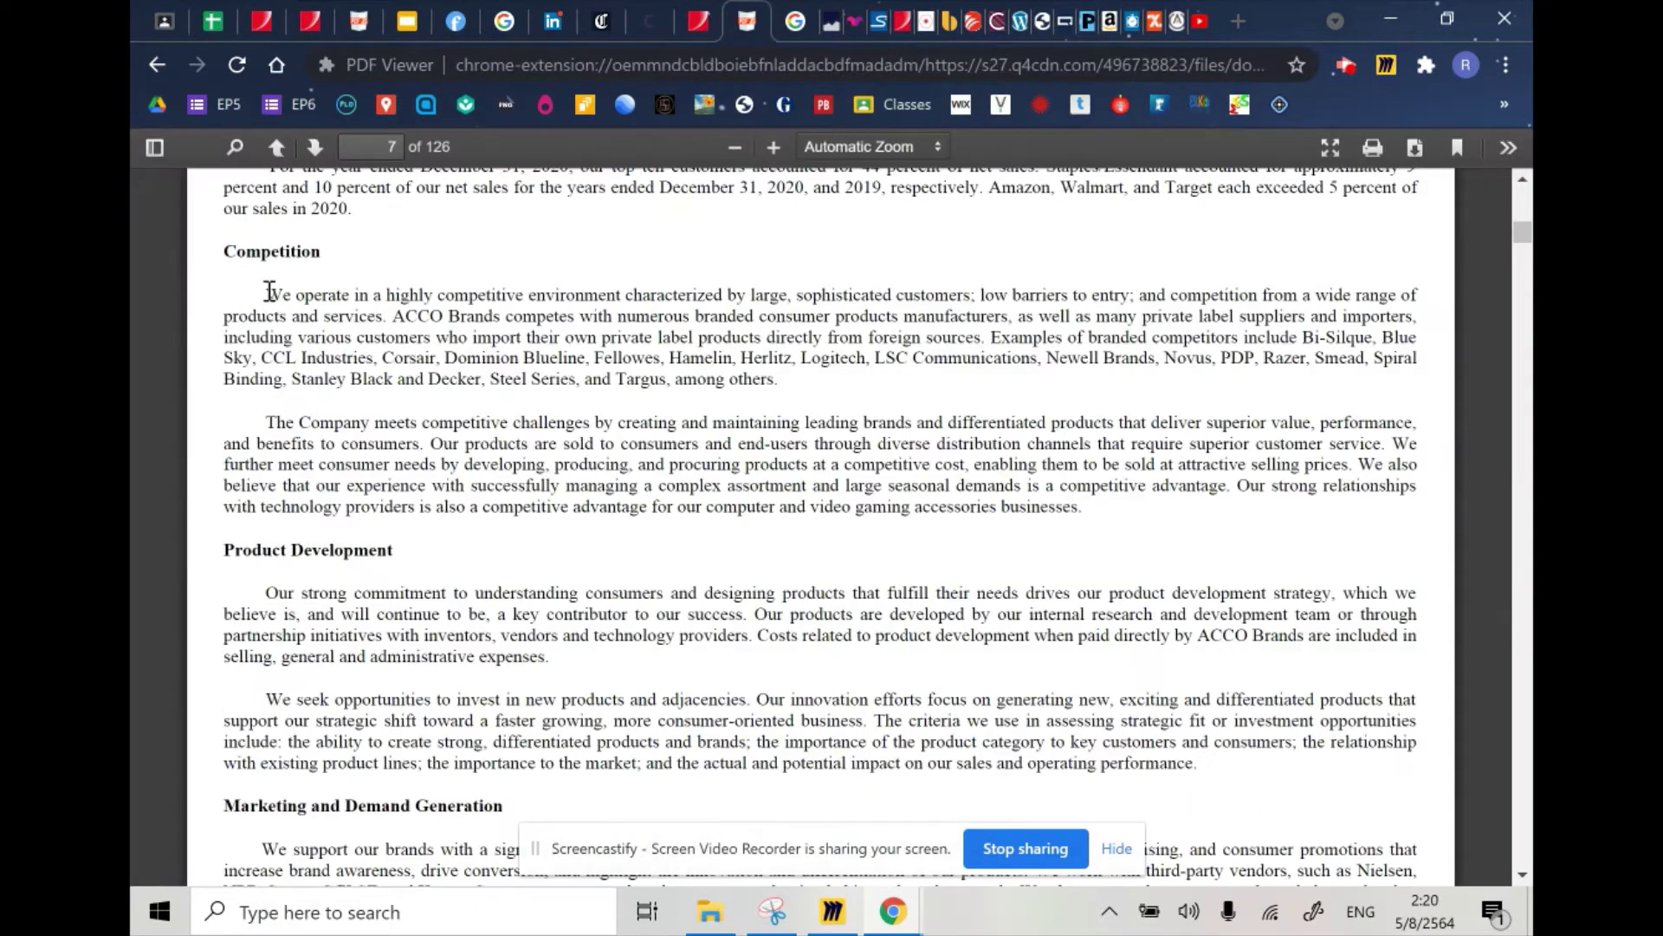
{"action": "mouse_move", "coordinate": [266, 294]}
{"action": "left_mouse_down"}
{"action": "mouse_move", "coordinate": [824, 362]}
{"action": "mouse_move", "coordinate": [780, 378]}
{"action": "left_mouse_up"}
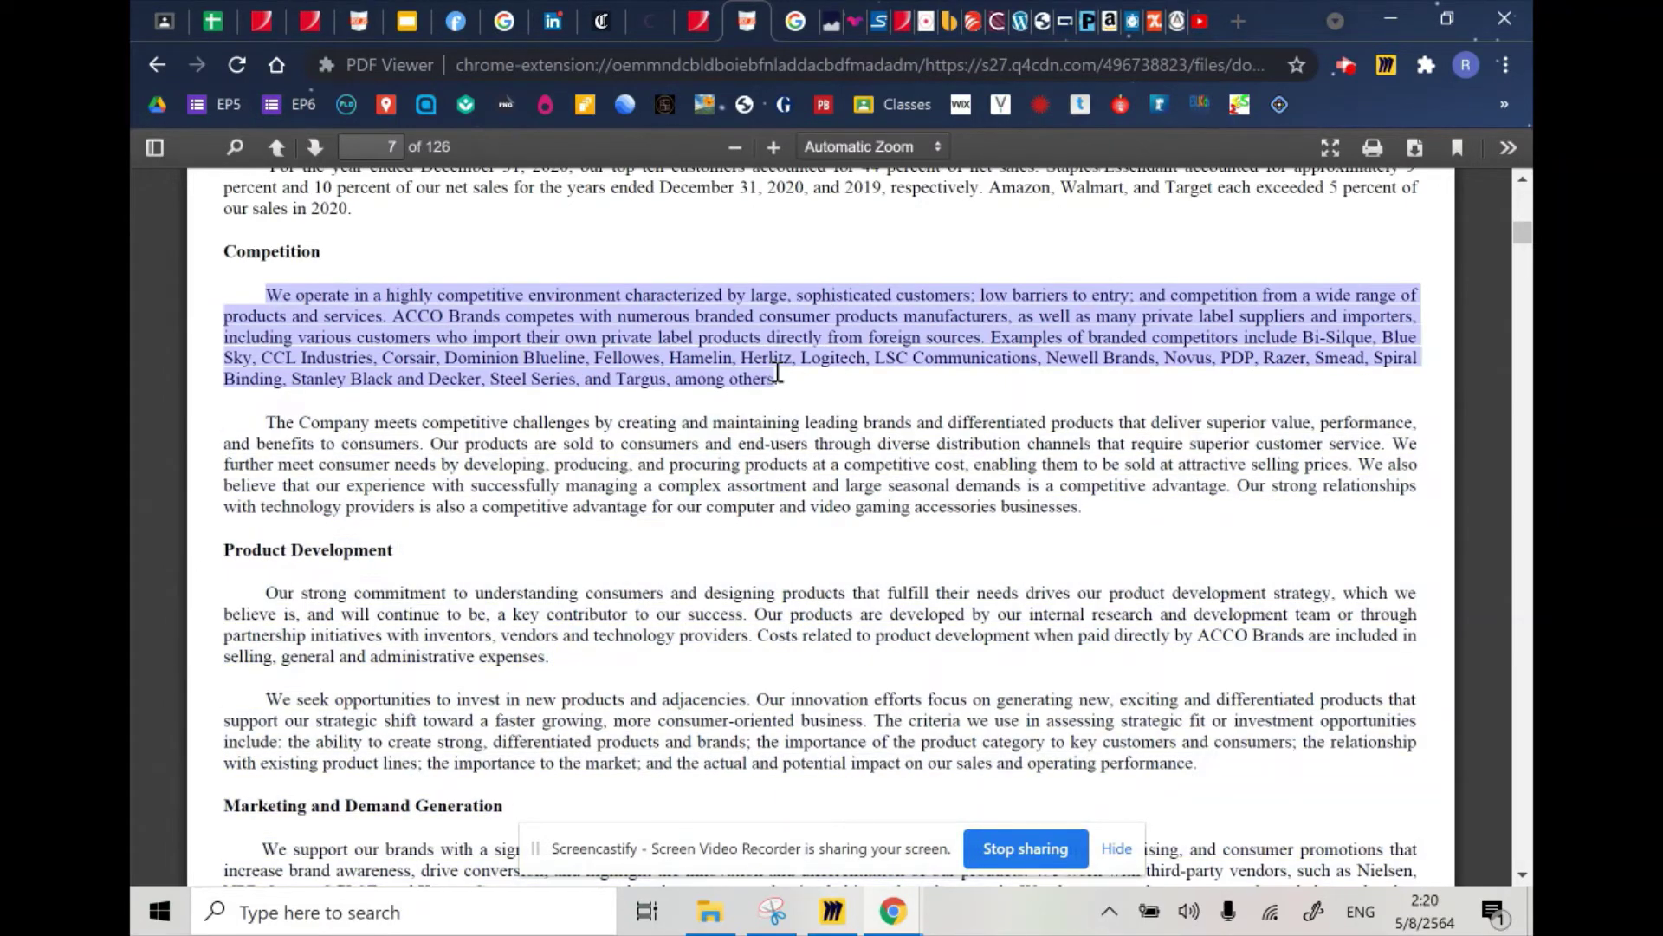
{"action": "left_click", "coordinate": [793, 21]}
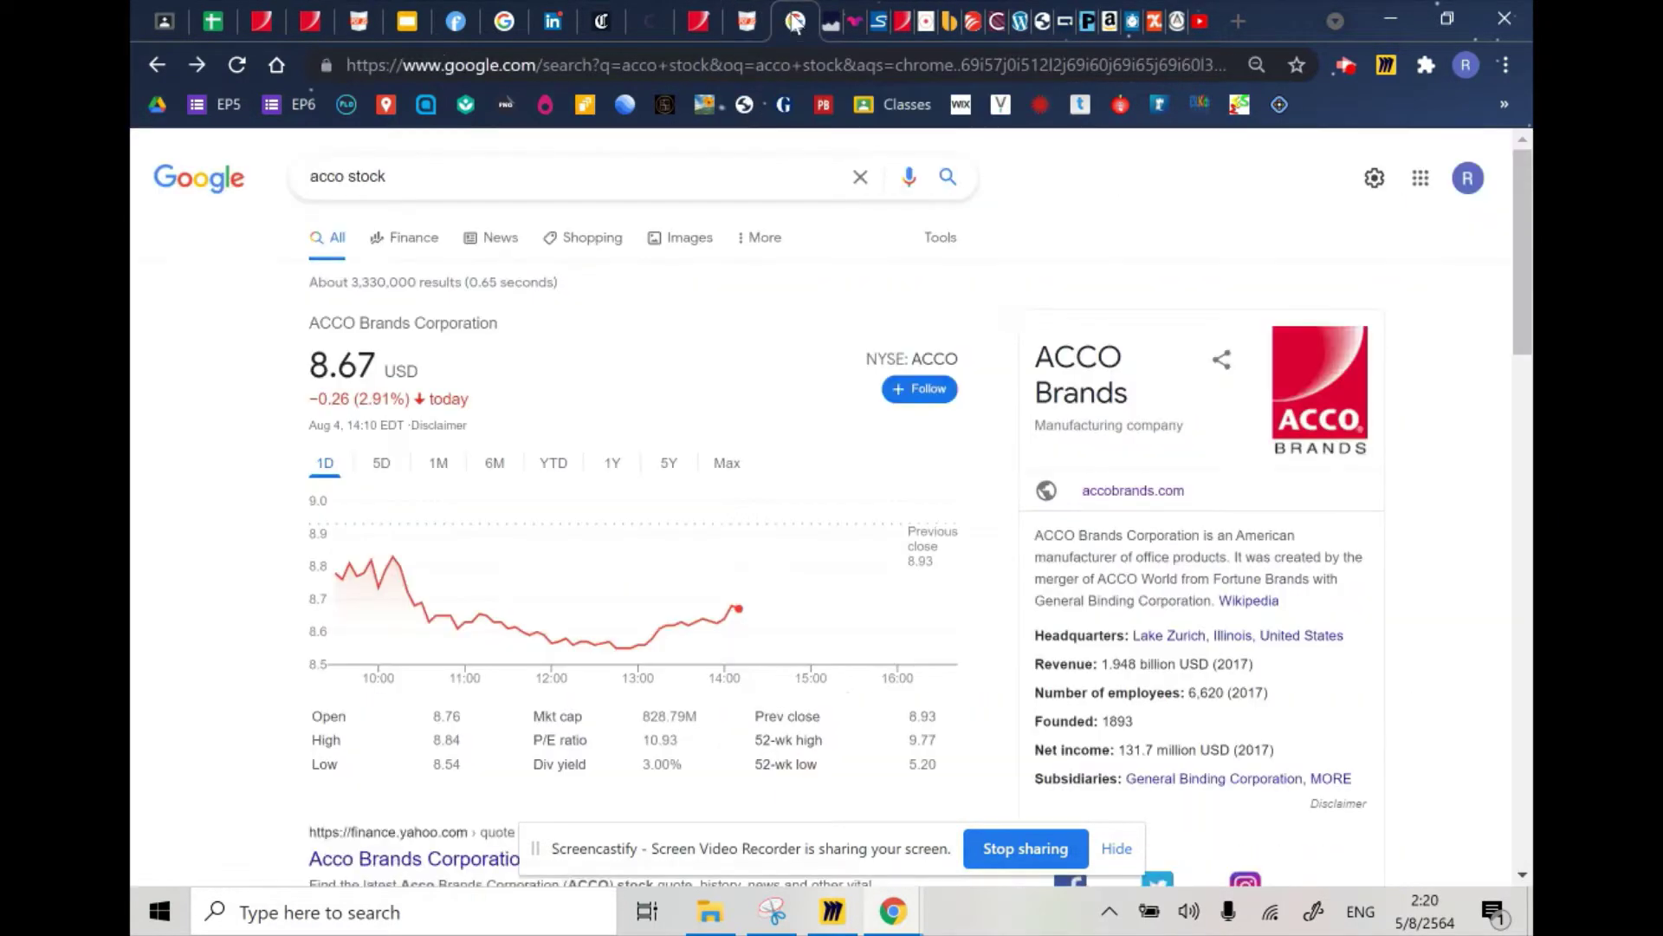
- Snip the ACCO stock price chart from the Google stock results
{"action": "left_click", "coordinate": [775, 911]}
{"action": "left_click", "coordinate": [403, 188]}
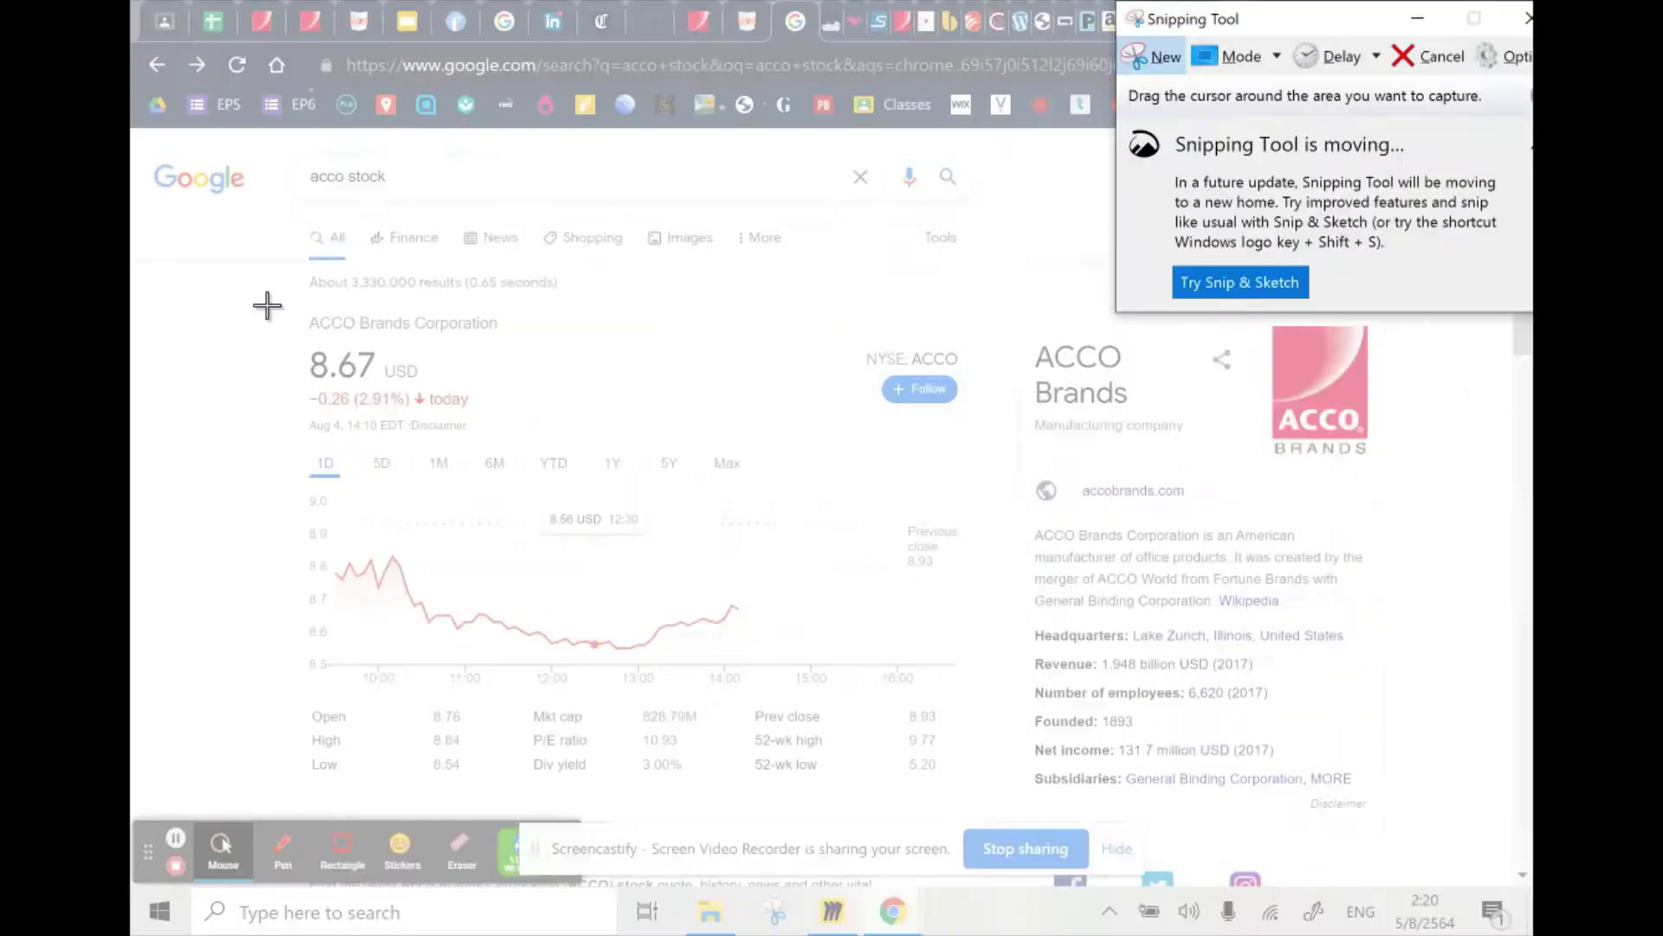
{"action": "left_click_drag", "start_coordinate": [267, 293], "coordinate": [992, 797]}
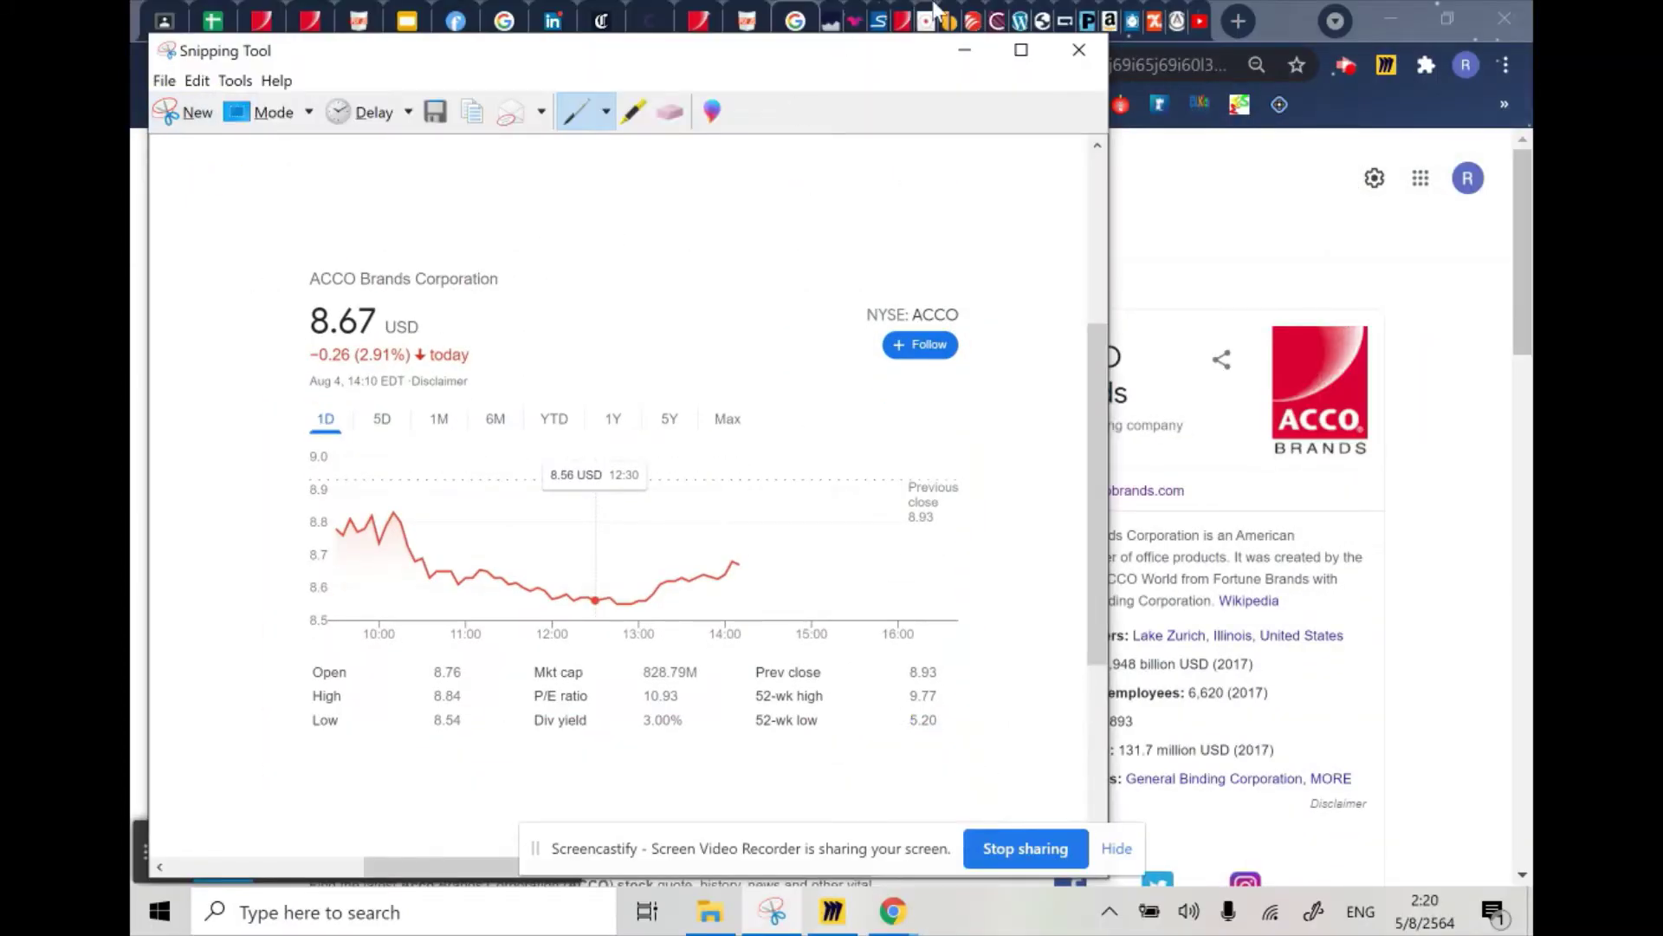
{"action": "left_click", "coordinate": [838, 22]}
- Highlight the Boris Elisman biography text, then move to the Motley Fool earnings call transcript
{"action": "left_click_drag", "start_coordinate": [330, 336], "coordinate": [1052, 730]}
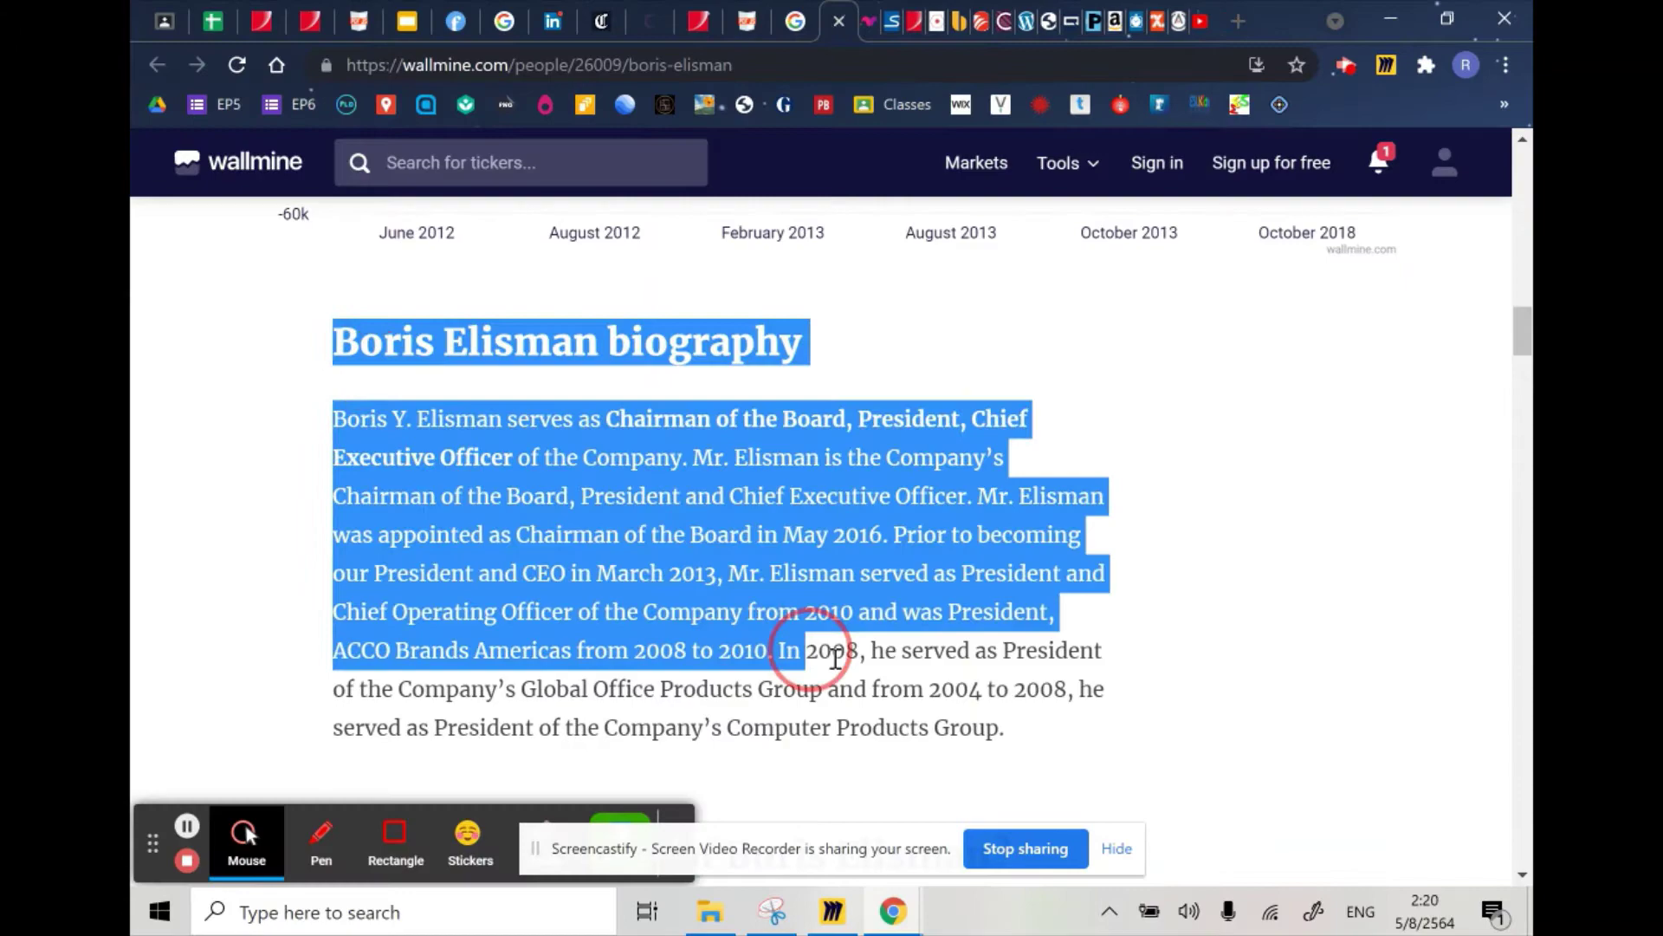
{"action": "left_click", "coordinate": [891, 21]}
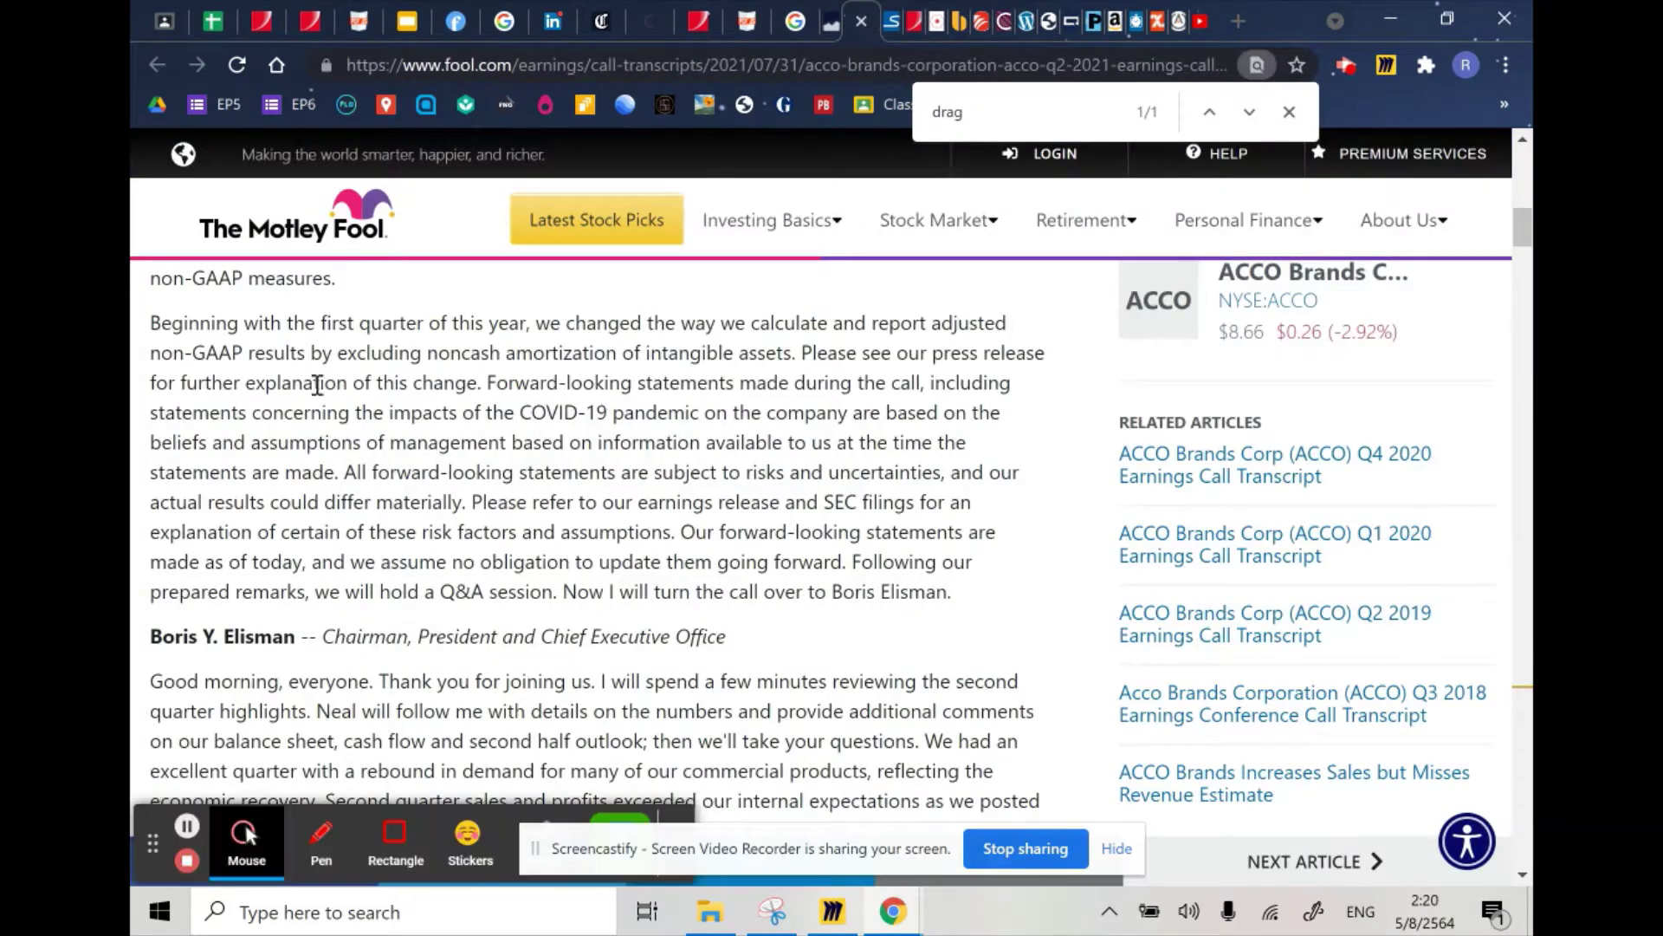
{"action": "scroll", "coordinate": [312, 391], "scroll_direction": "up", "scroll_amount": 10}
{"action": "scroll", "coordinate": [290, 444], "scroll_direction": "down", "scroll_amount": 4}
{"action": "scroll", "coordinate": [289, 445], "scroll_direction": "down", "scroll_amount": 1}
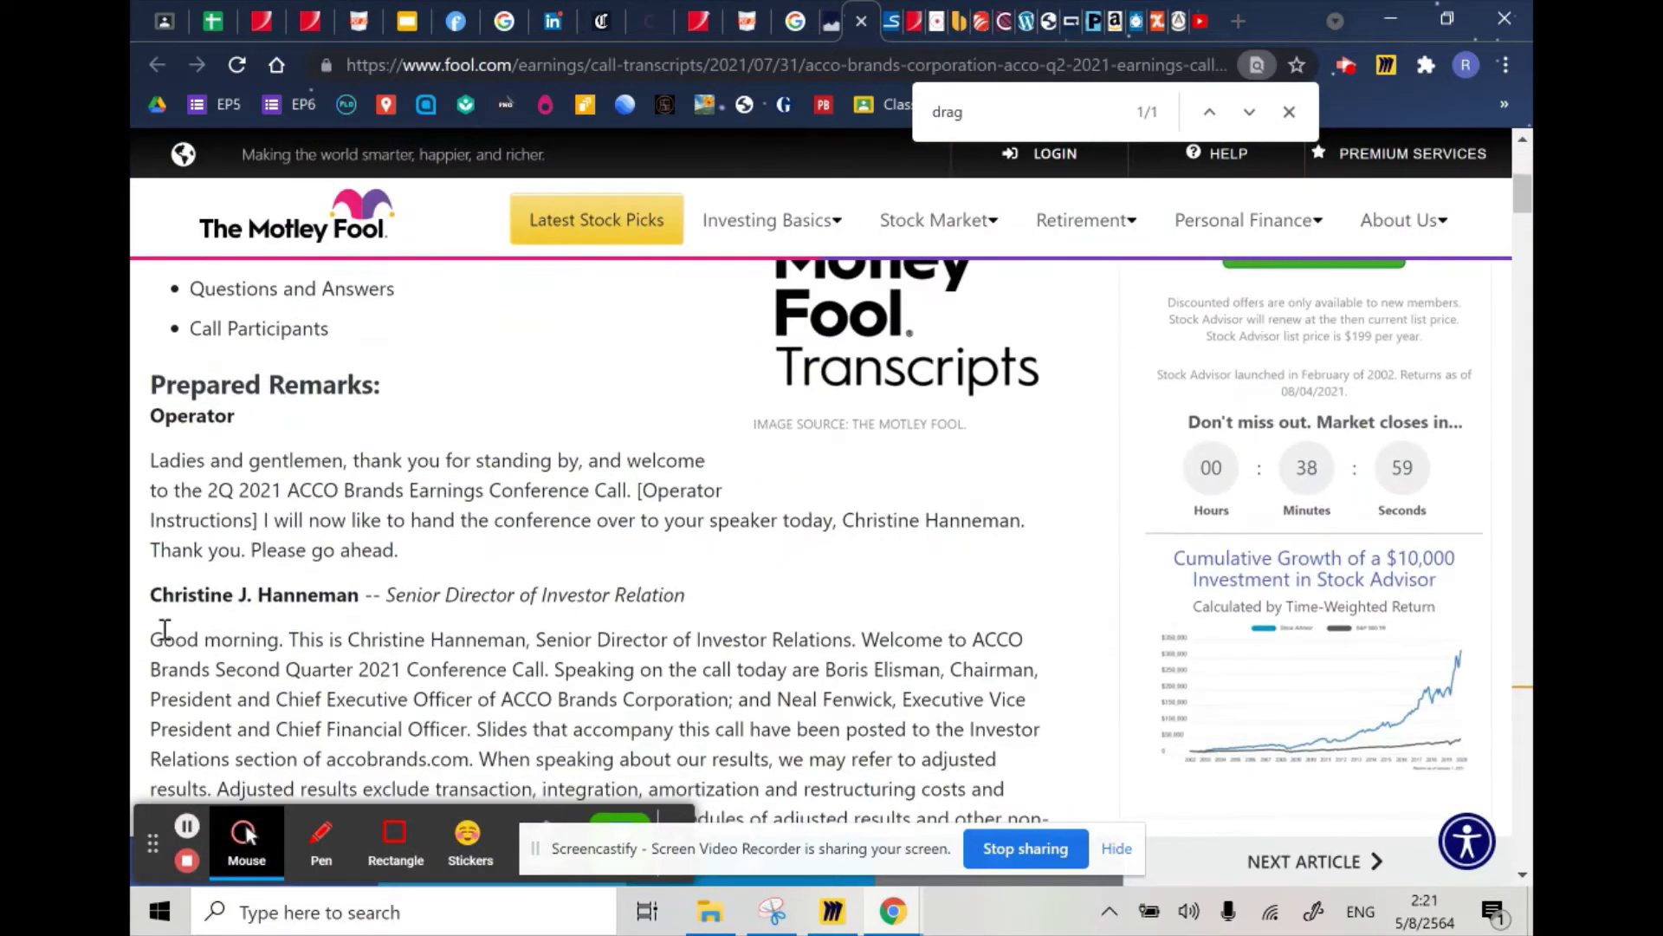
{"action": "mouse_move", "coordinate": [153, 639]}
{"action": "left_mouse_down"}
{"action": "mouse_move", "coordinate": [728, 712]}
{"action": "mouse_move", "coordinate": [833, 585]}
{"action": "left_mouse_up"}
{"action": "scroll", "coordinate": [727, 712], "scroll_direction": "down", "scroll_amount": 10}
{"action": "scroll", "coordinate": [728, 713], "scroll_direction": "down", "scroll_amount": 15}
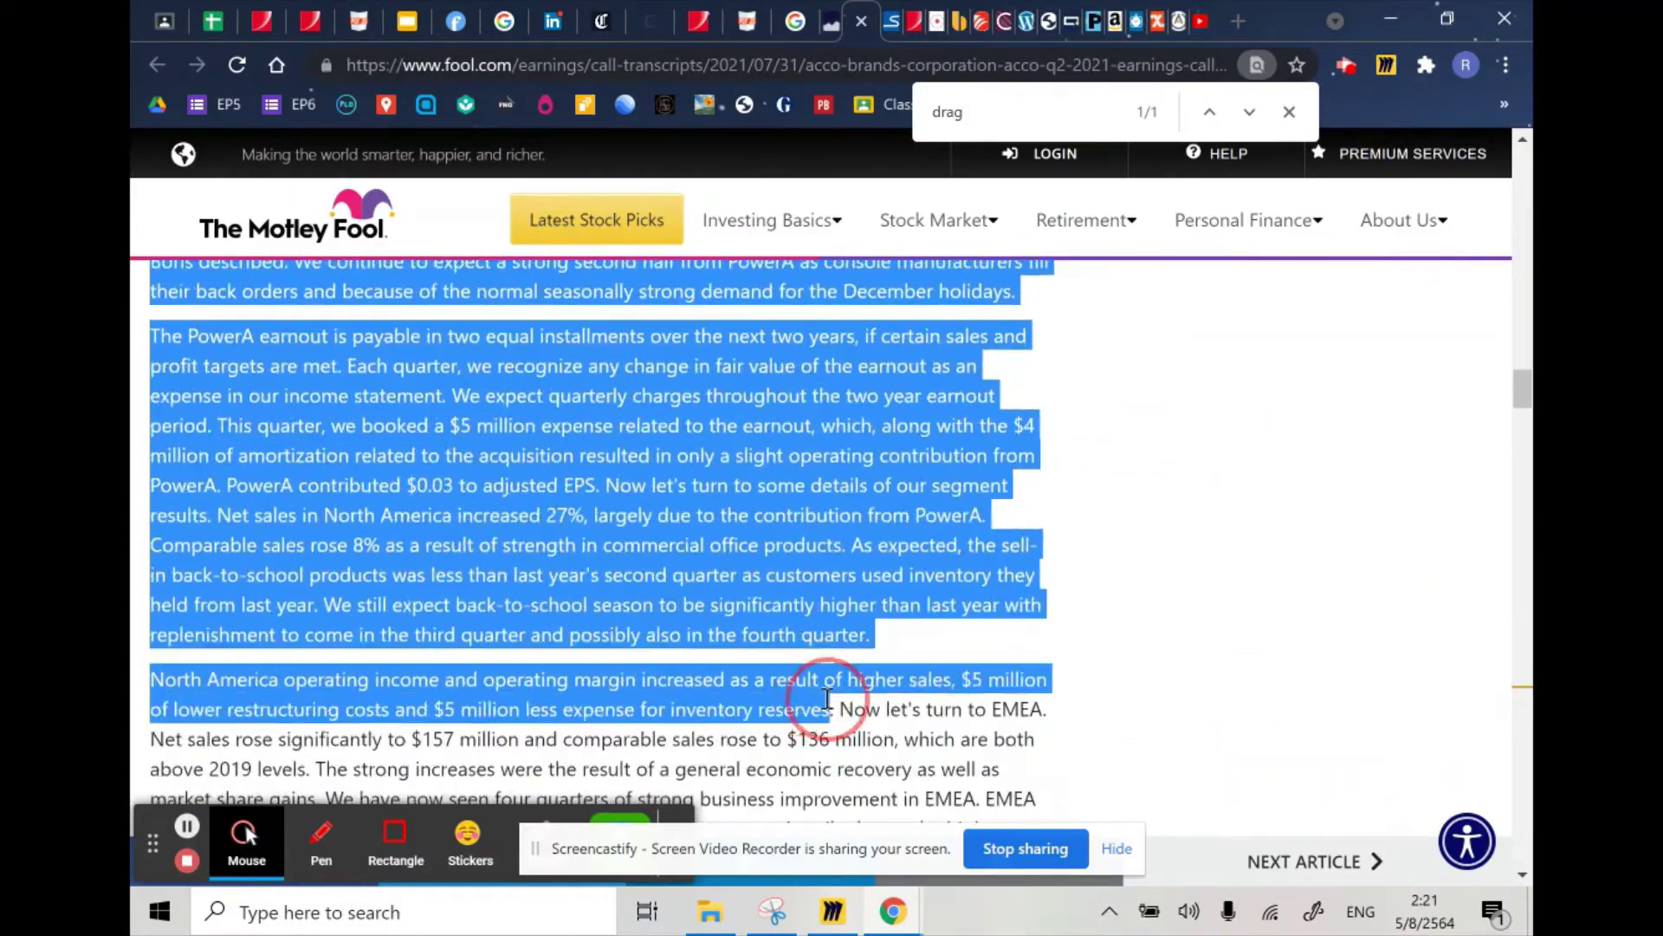
- Snip the Swingline stapler product image from its product page
{"action": "left_click", "coordinate": [893, 21]}
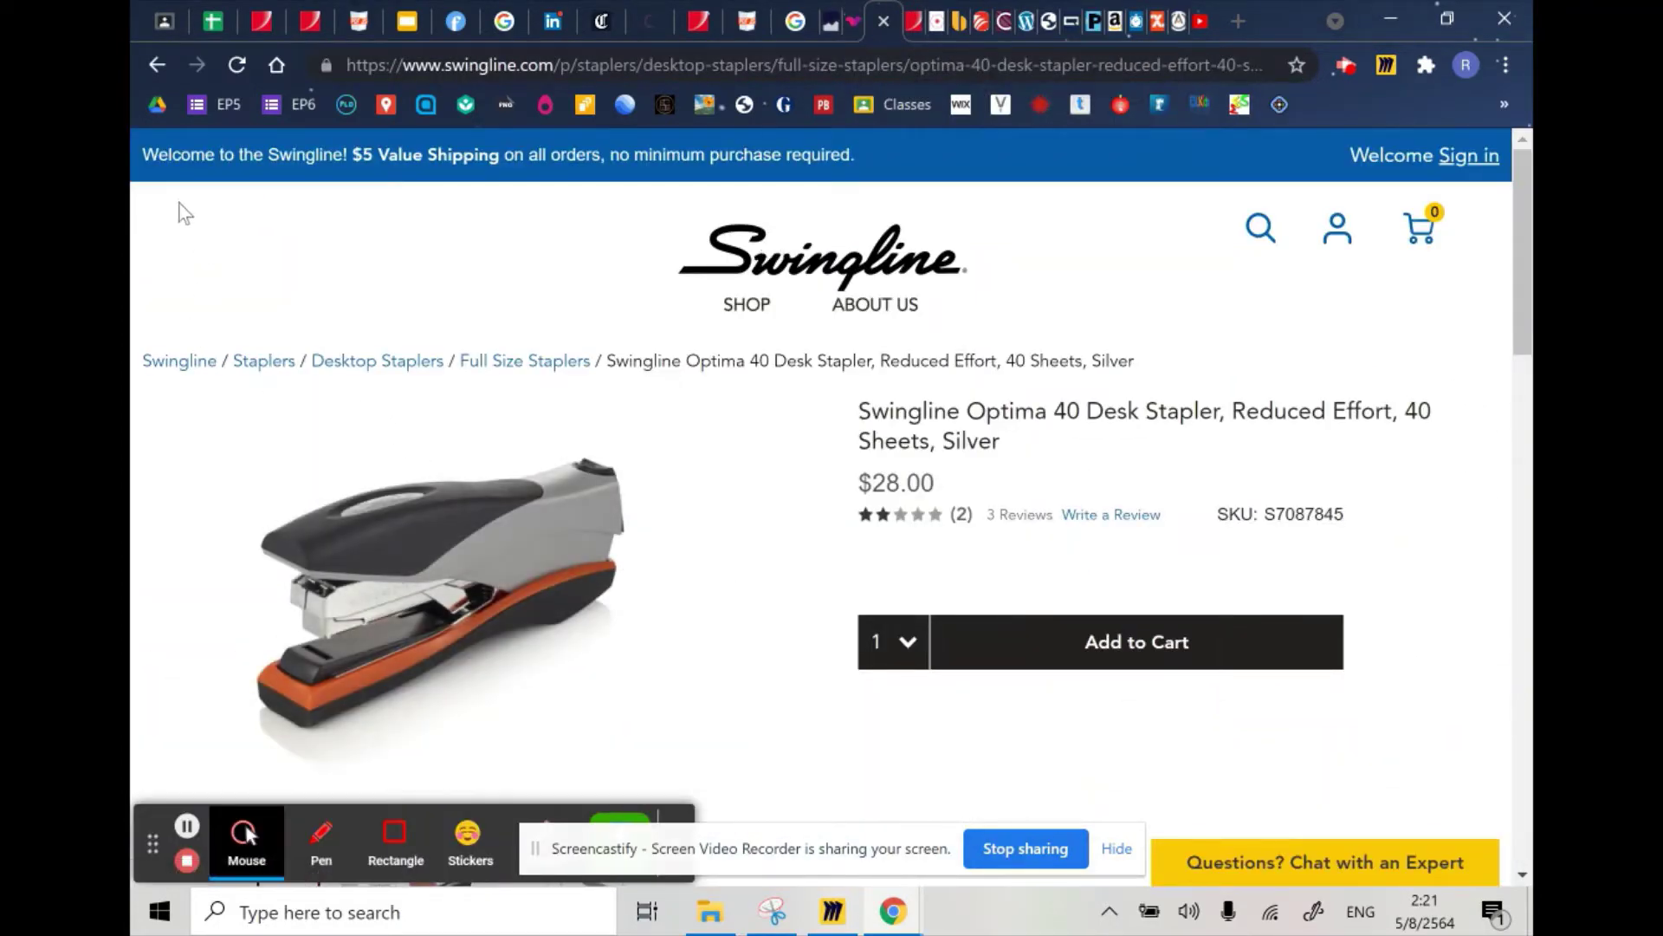
{"action": "left_click", "coordinate": [771, 913]}
{"action": "left_click", "coordinate": [187, 112]}
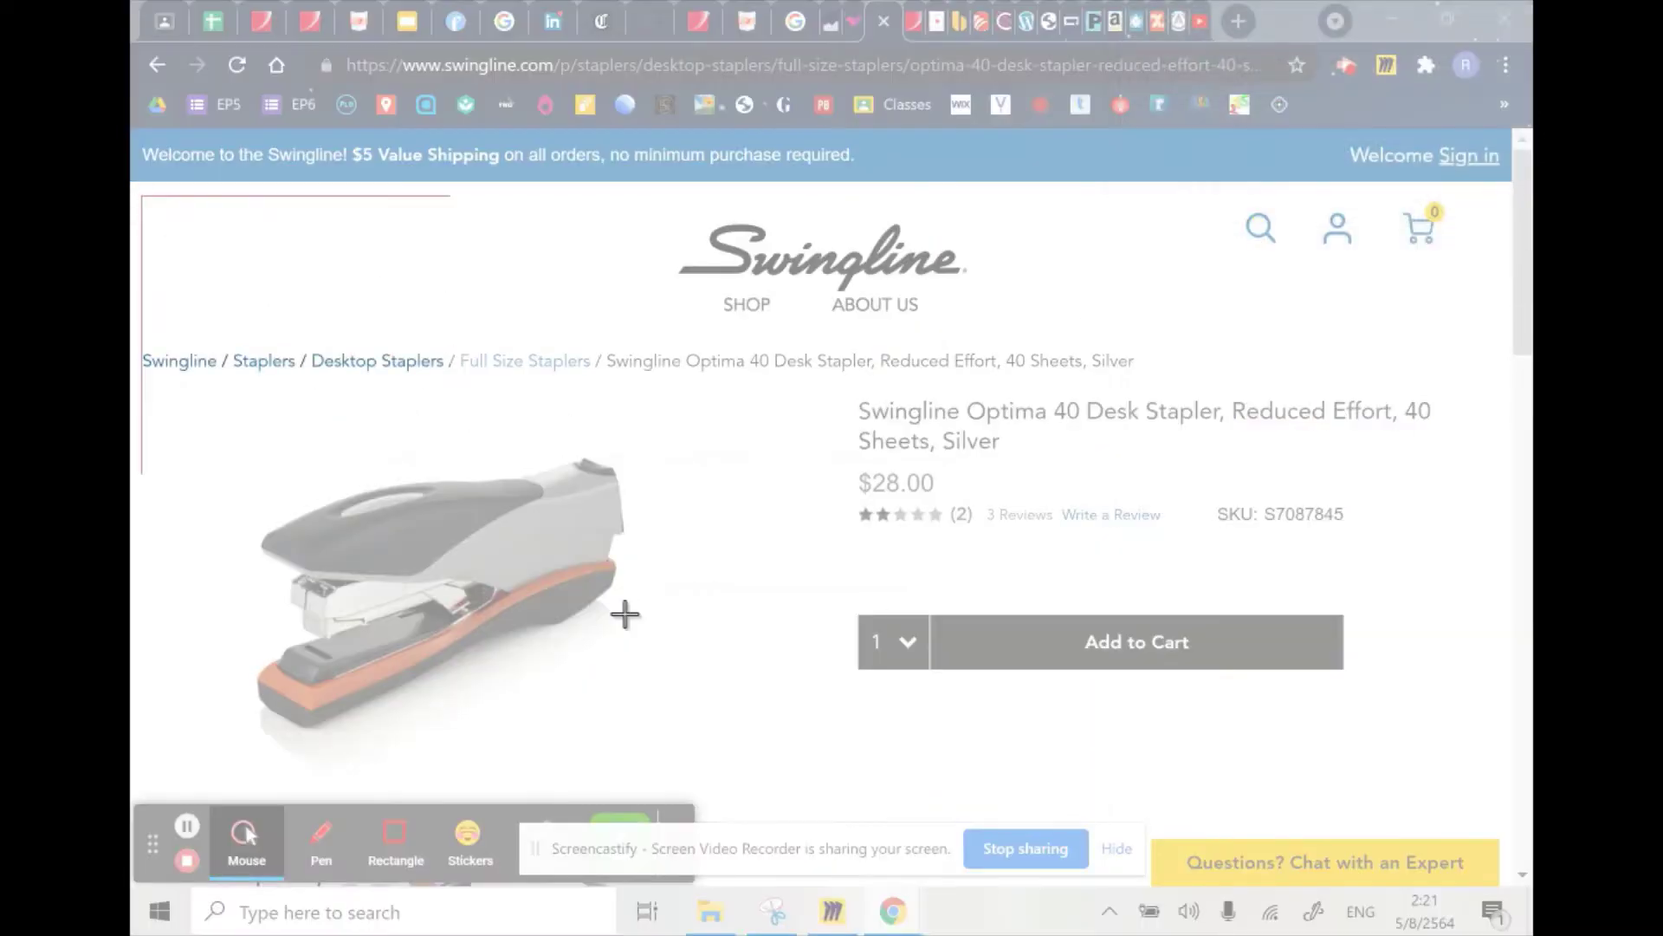
{"action": "left_click_drag", "start_coordinate": [143, 195], "coordinate": [1416, 832]}
{"action": "left_click", "coordinate": [1378, 19]}
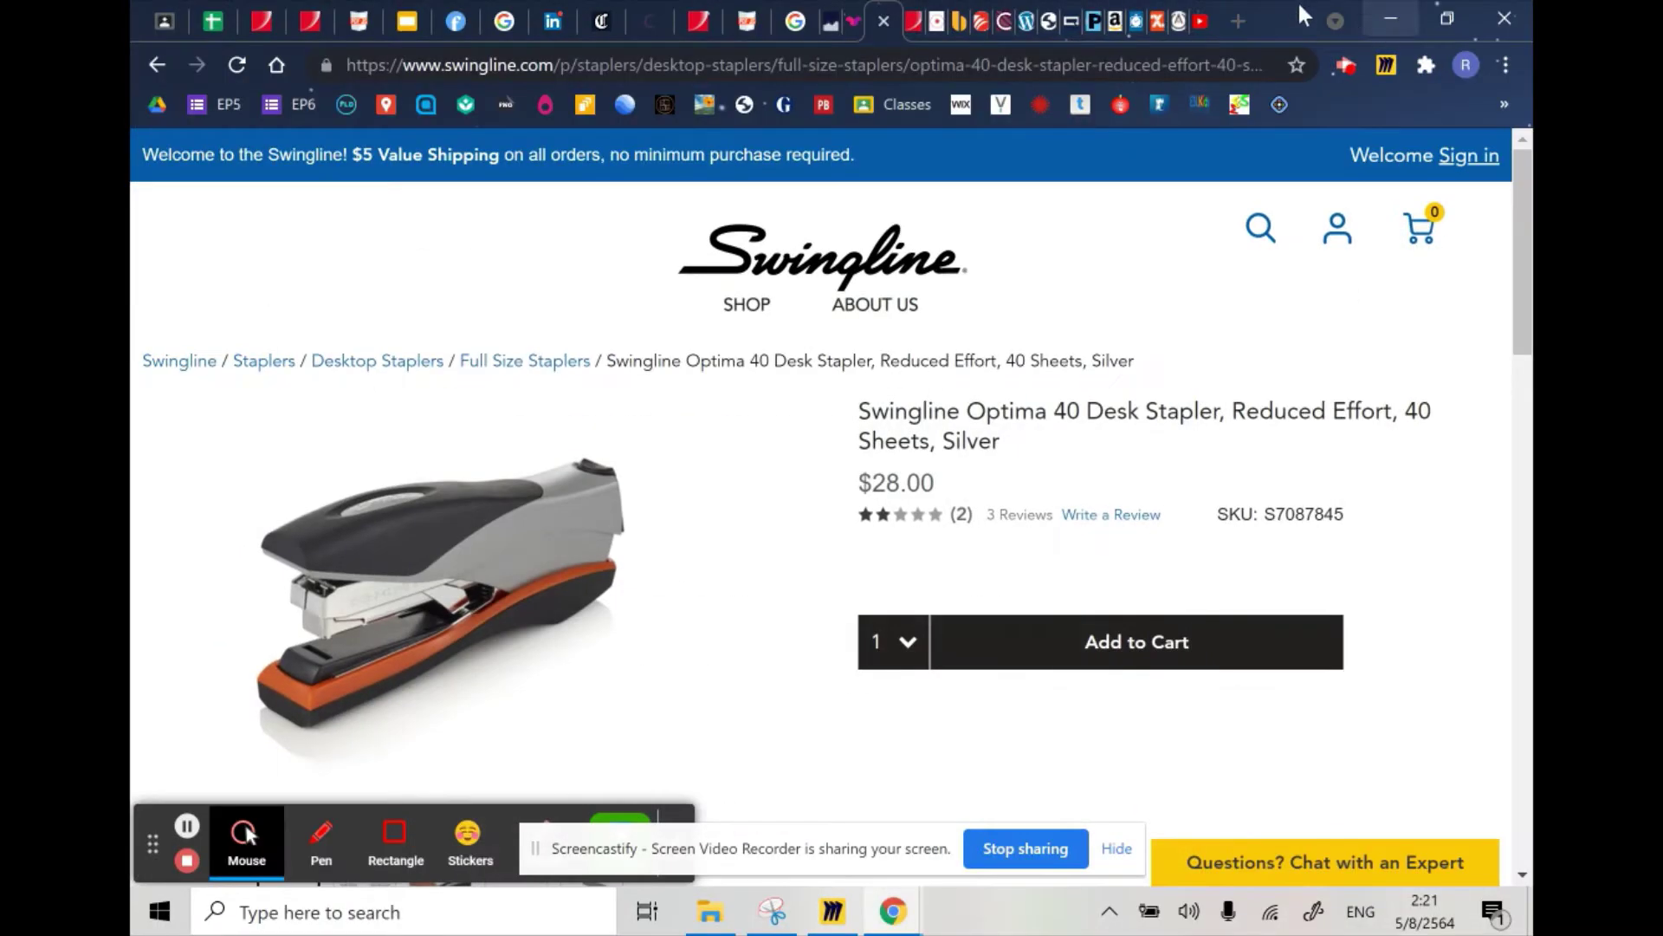
- Flip through the Derwent, Cambridge, Quartet, Xyron and YouTube tabs, ending on the ACCO presentation
{"action": "left_click", "coordinate": [913, 21]}
{"action": "left_click", "coordinate": [933, 18]}
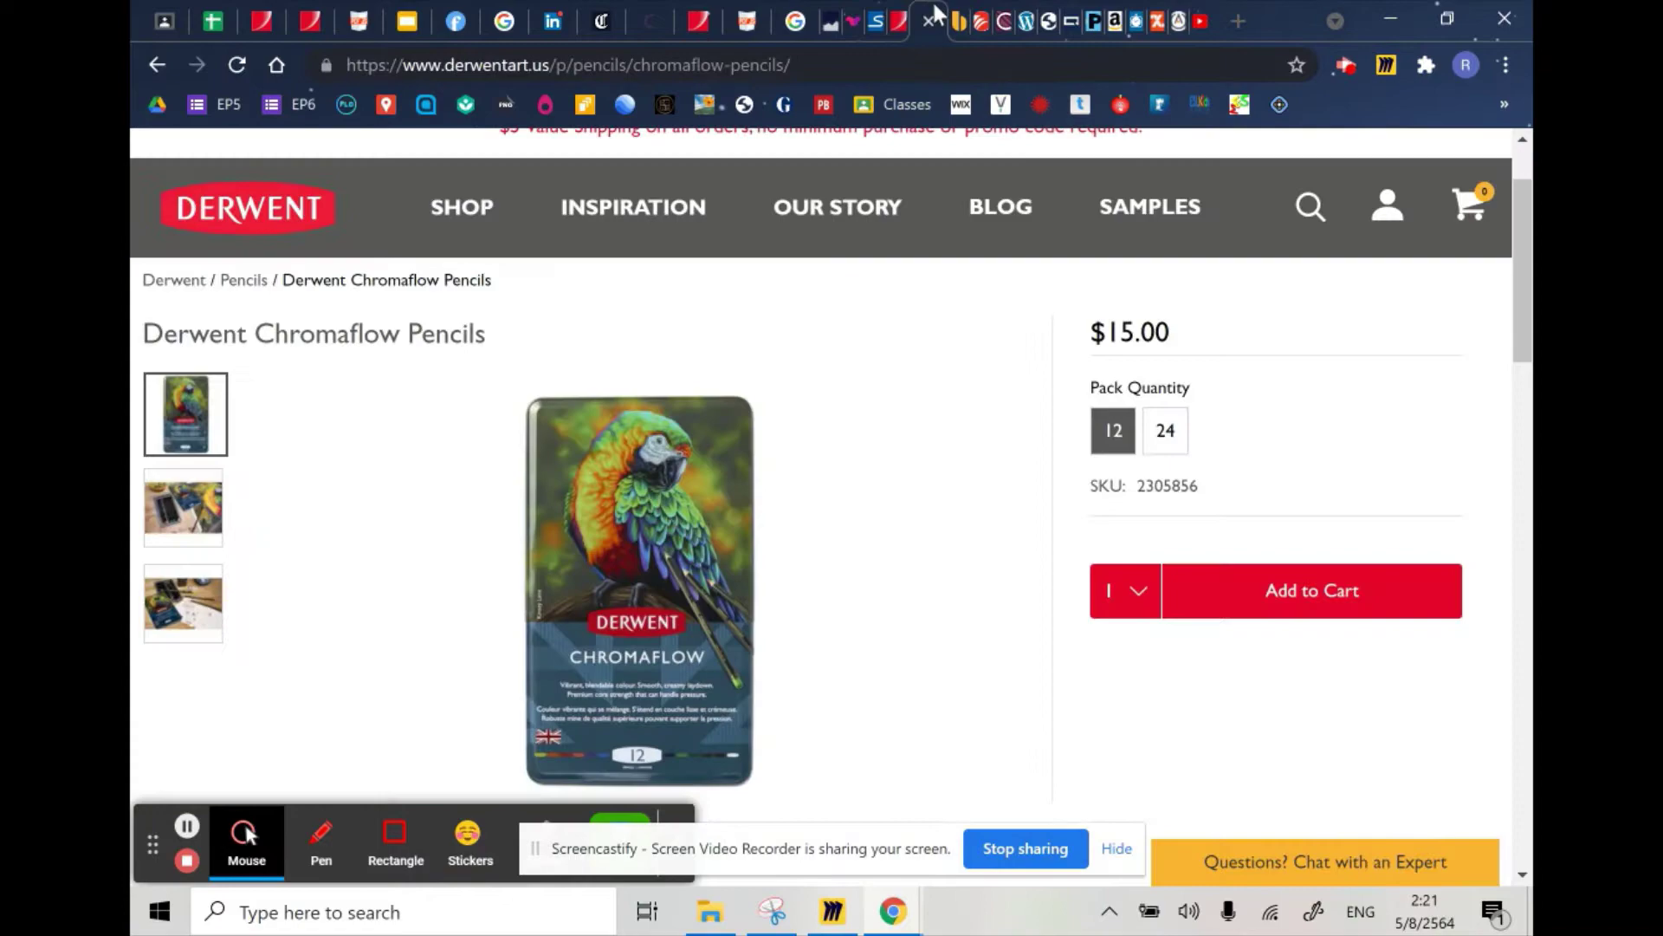
{"action": "left_click", "coordinate": [977, 20]}
{"action": "left_click", "coordinate": [1026, 21]}
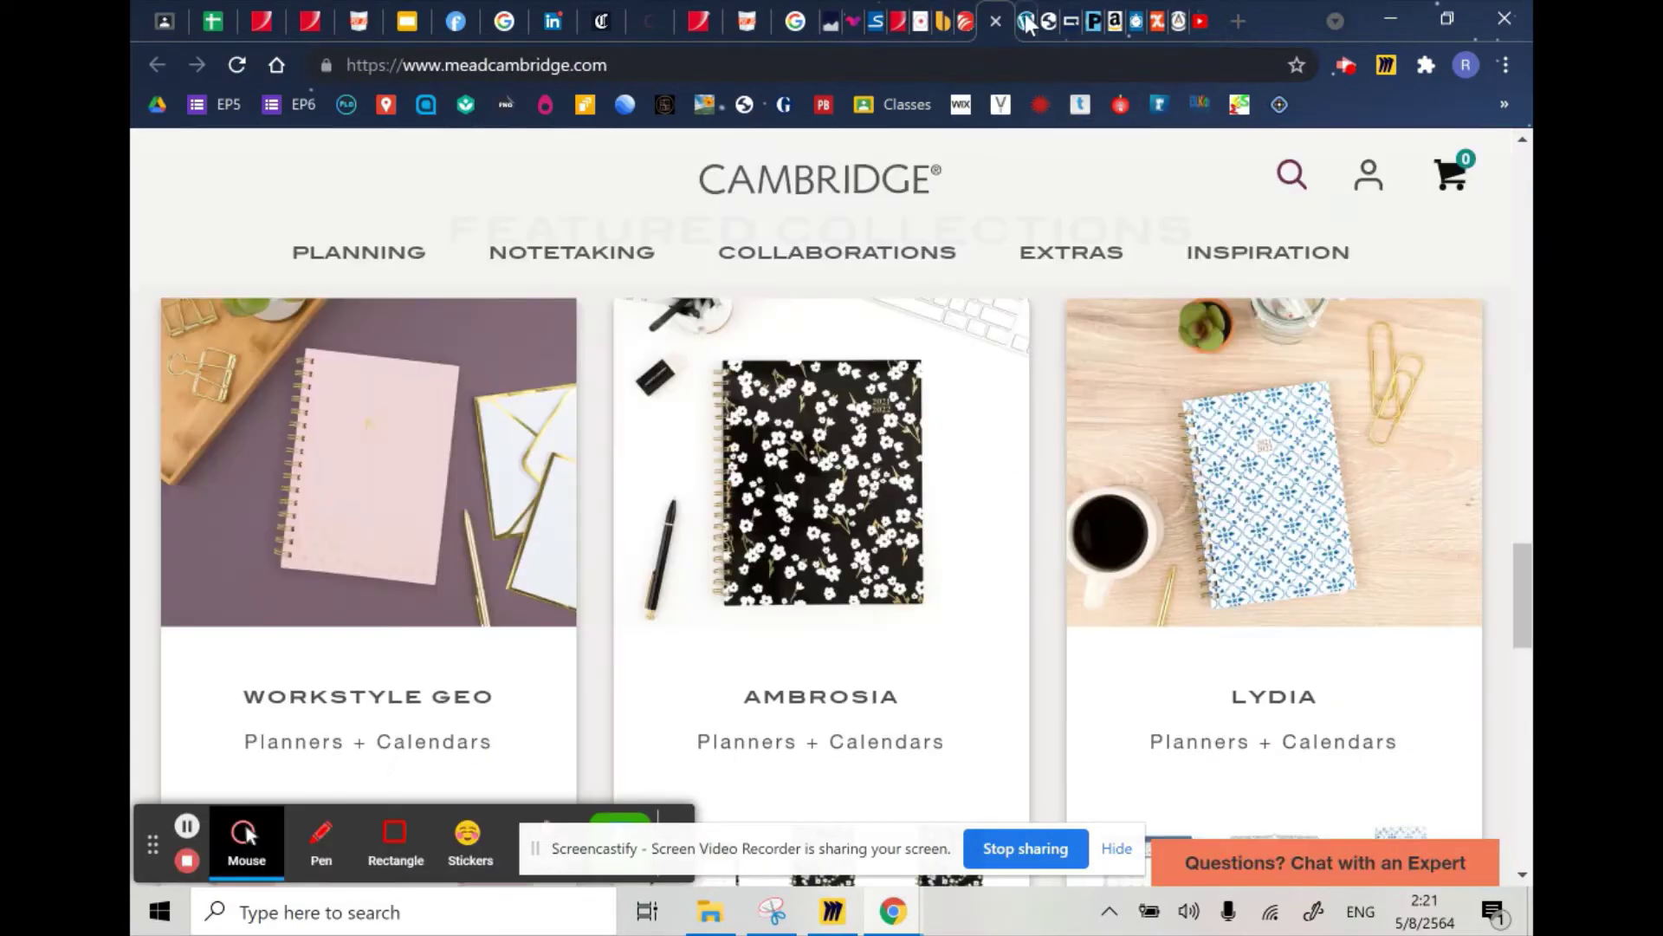
{"action": "left_click", "coordinate": [1050, 22]}
{"action": "left_click", "coordinate": [1091, 21]}
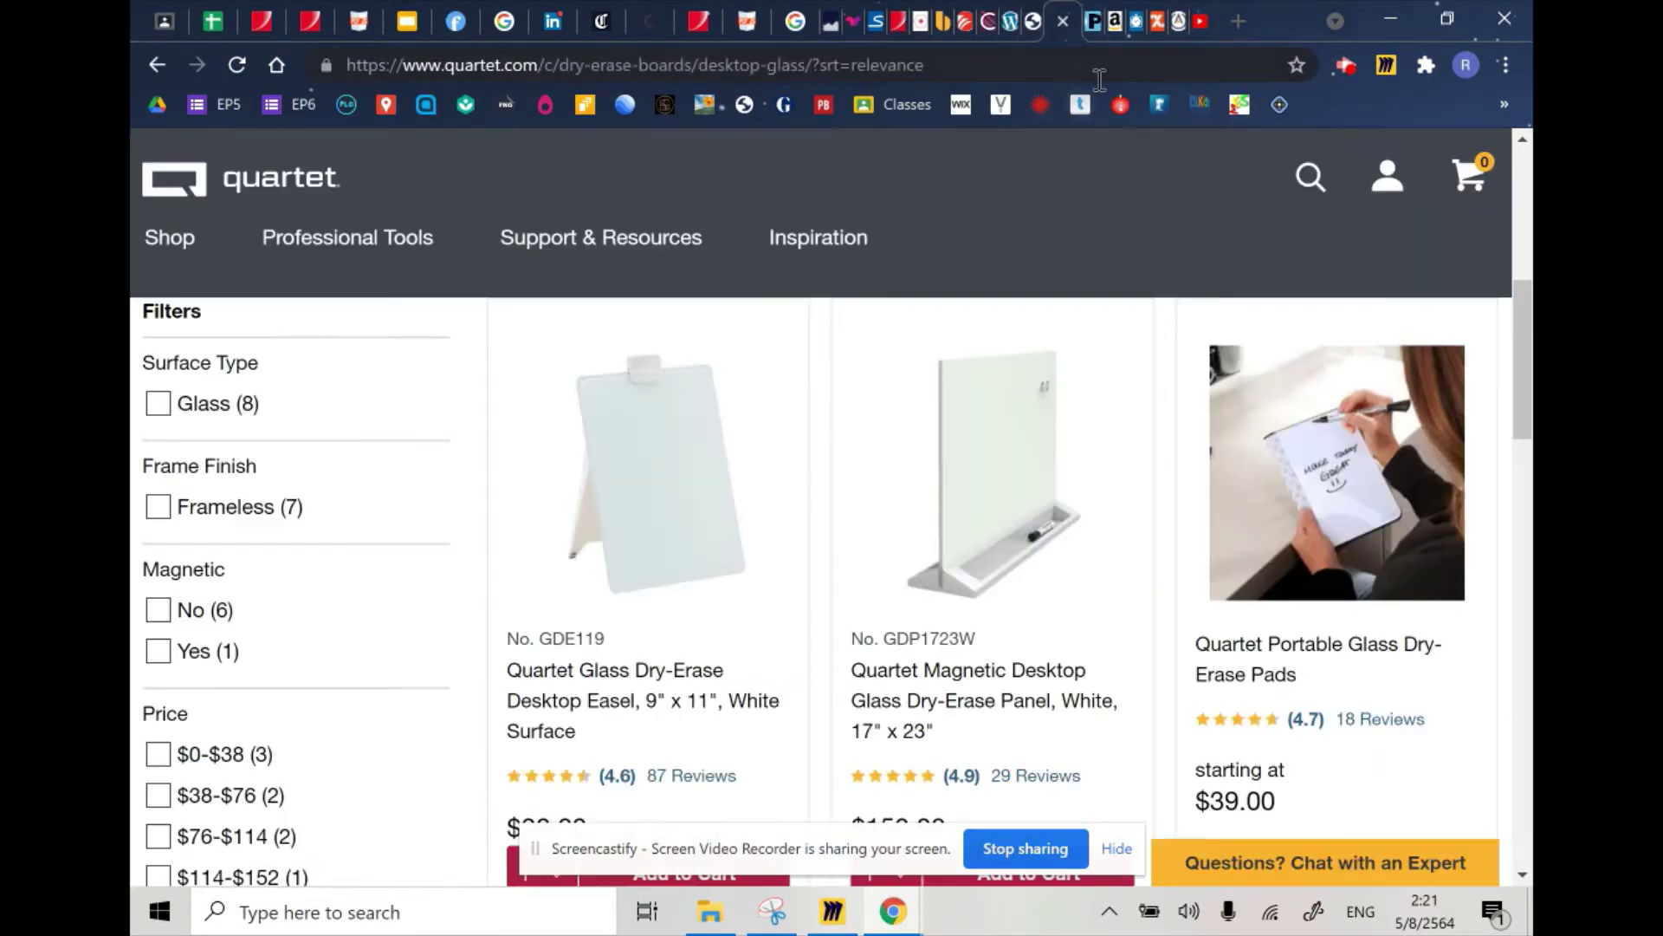
{"action": "left_click", "coordinate": [1115, 22]}
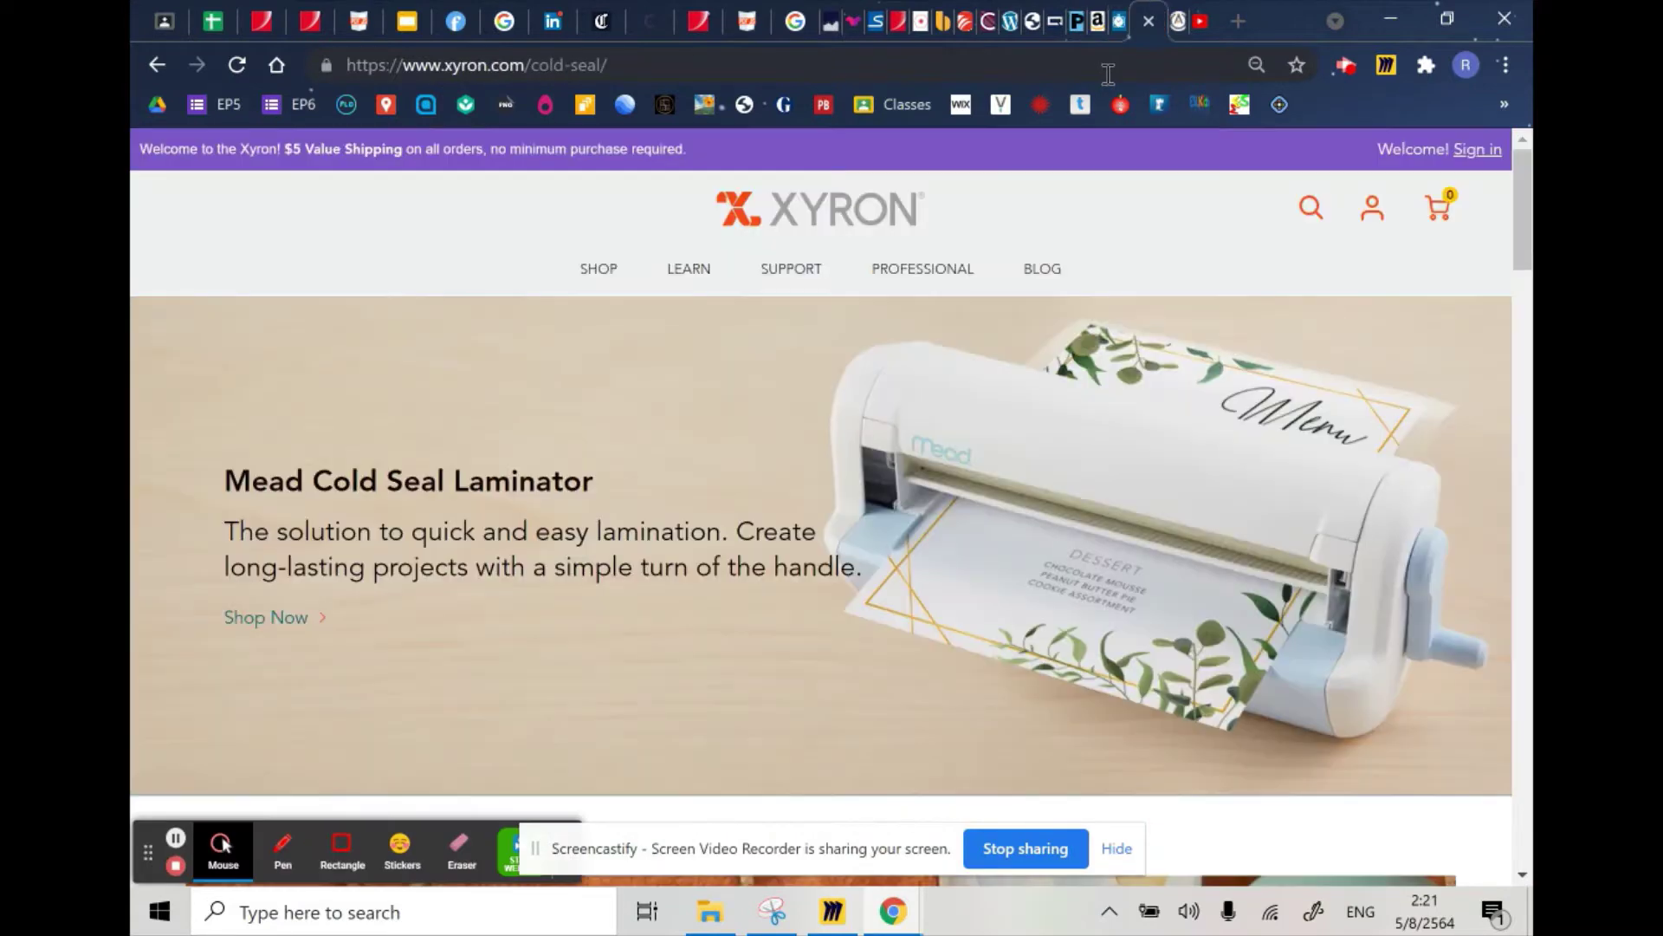
{"action": "left_click", "coordinate": [1157, 21]}
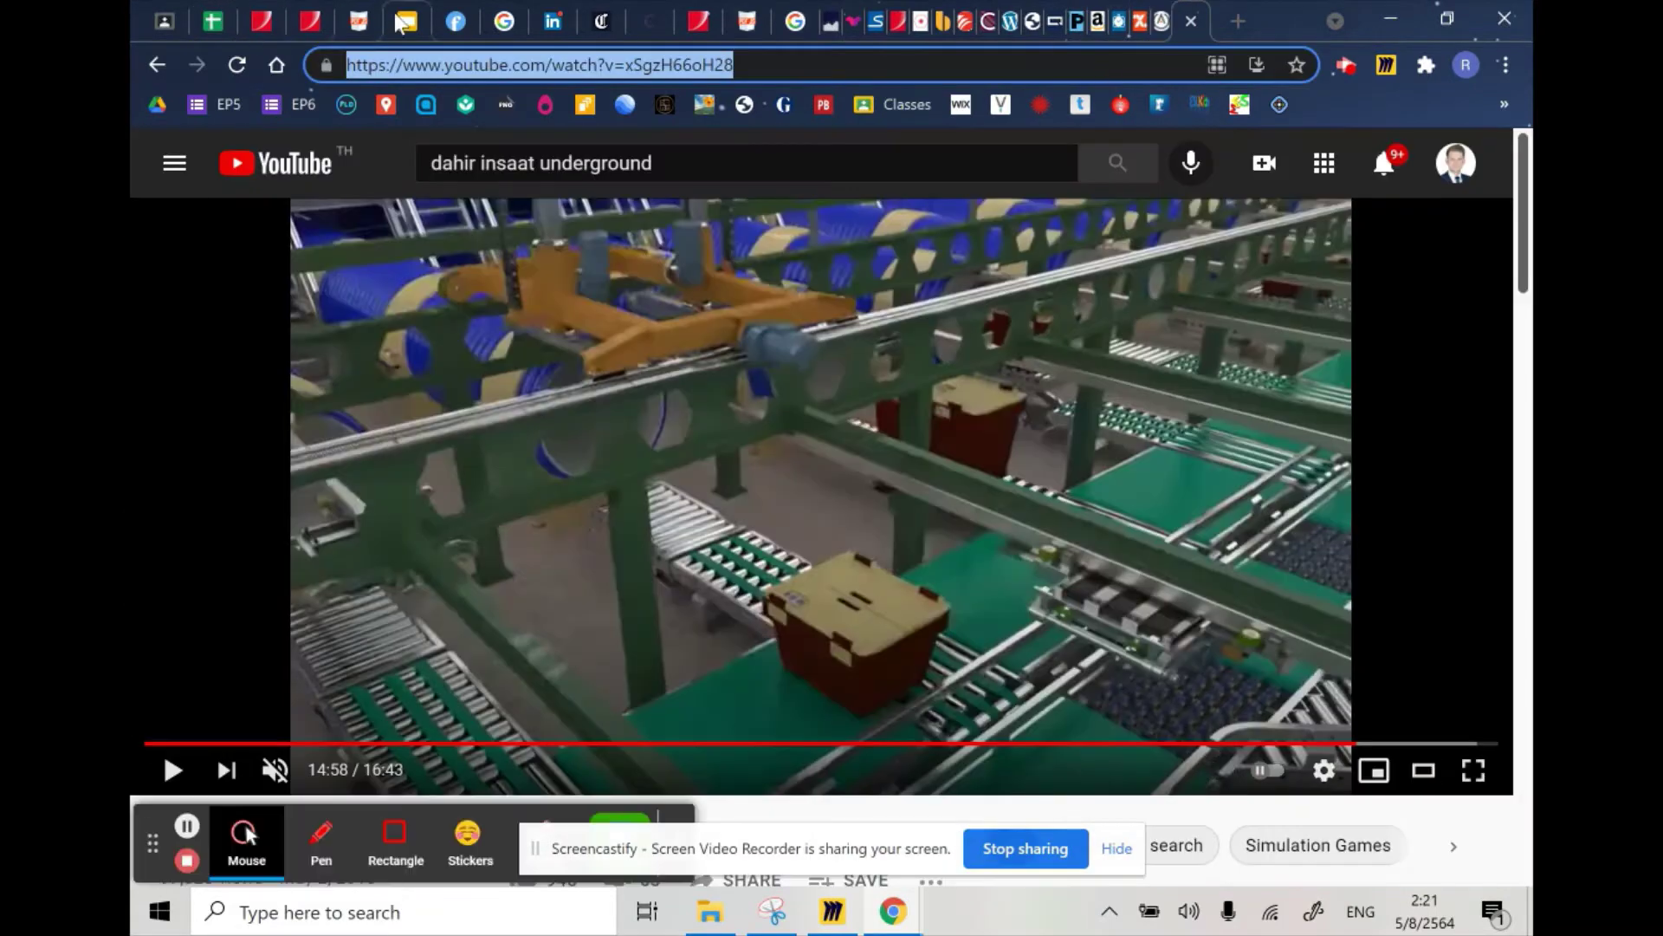
{"action": "left_click", "coordinate": [404, 22]}
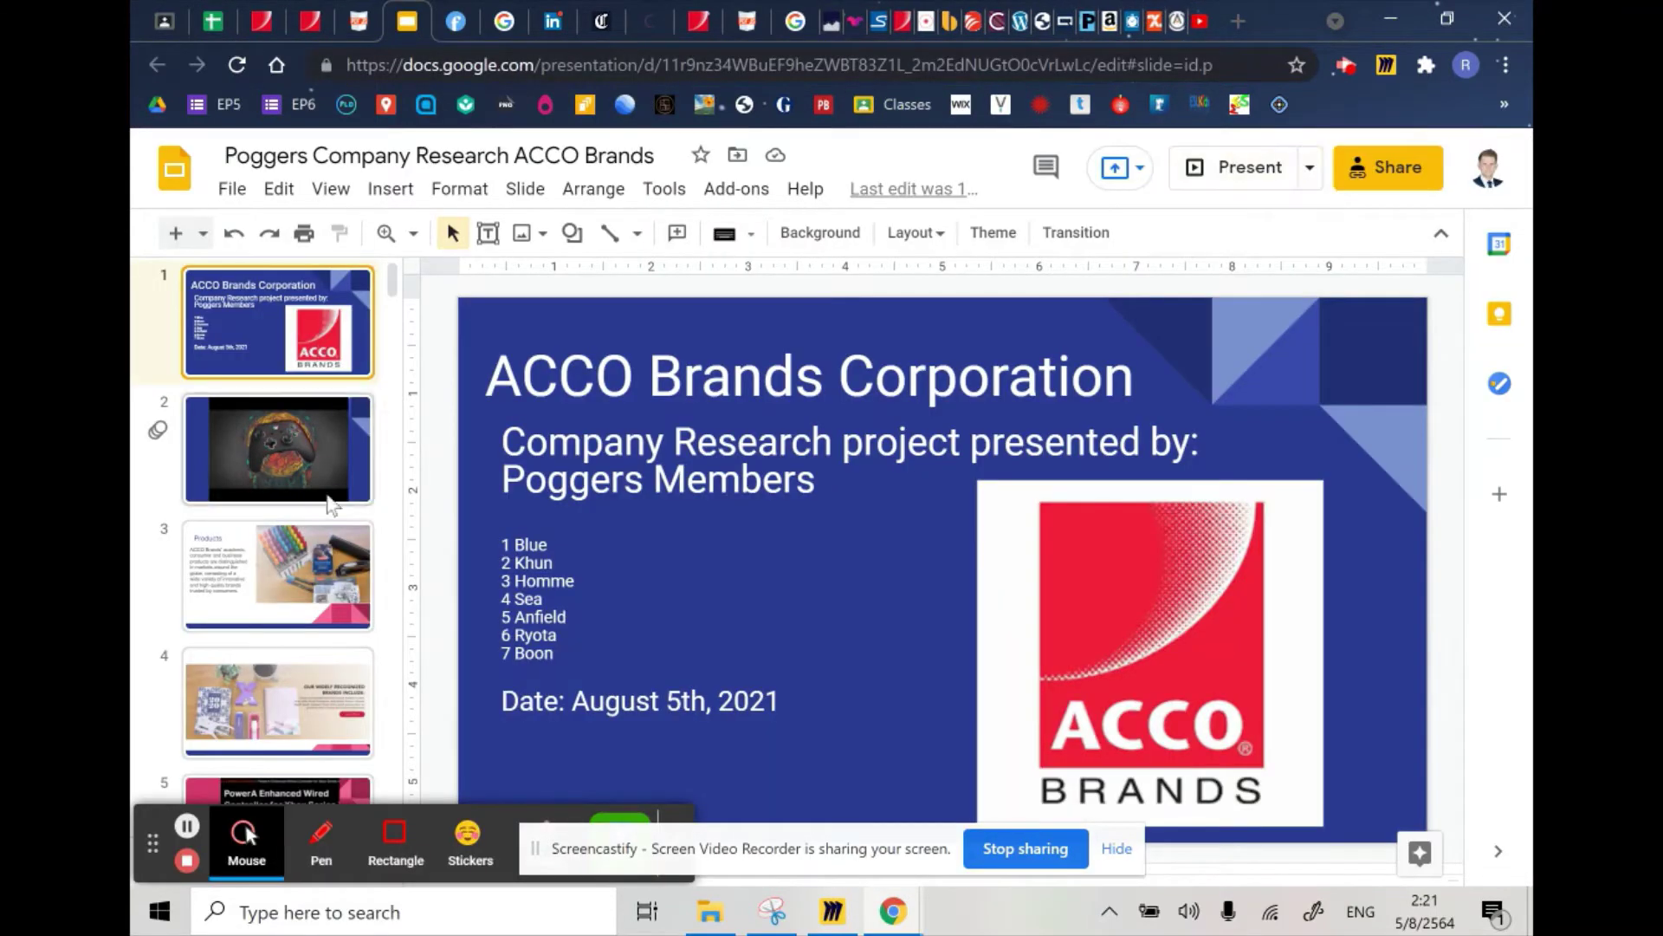
- Start presenting the ACCO Brands Google Slides deck full screen
{"action": "left_click", "coordinate": [1251, 166]}
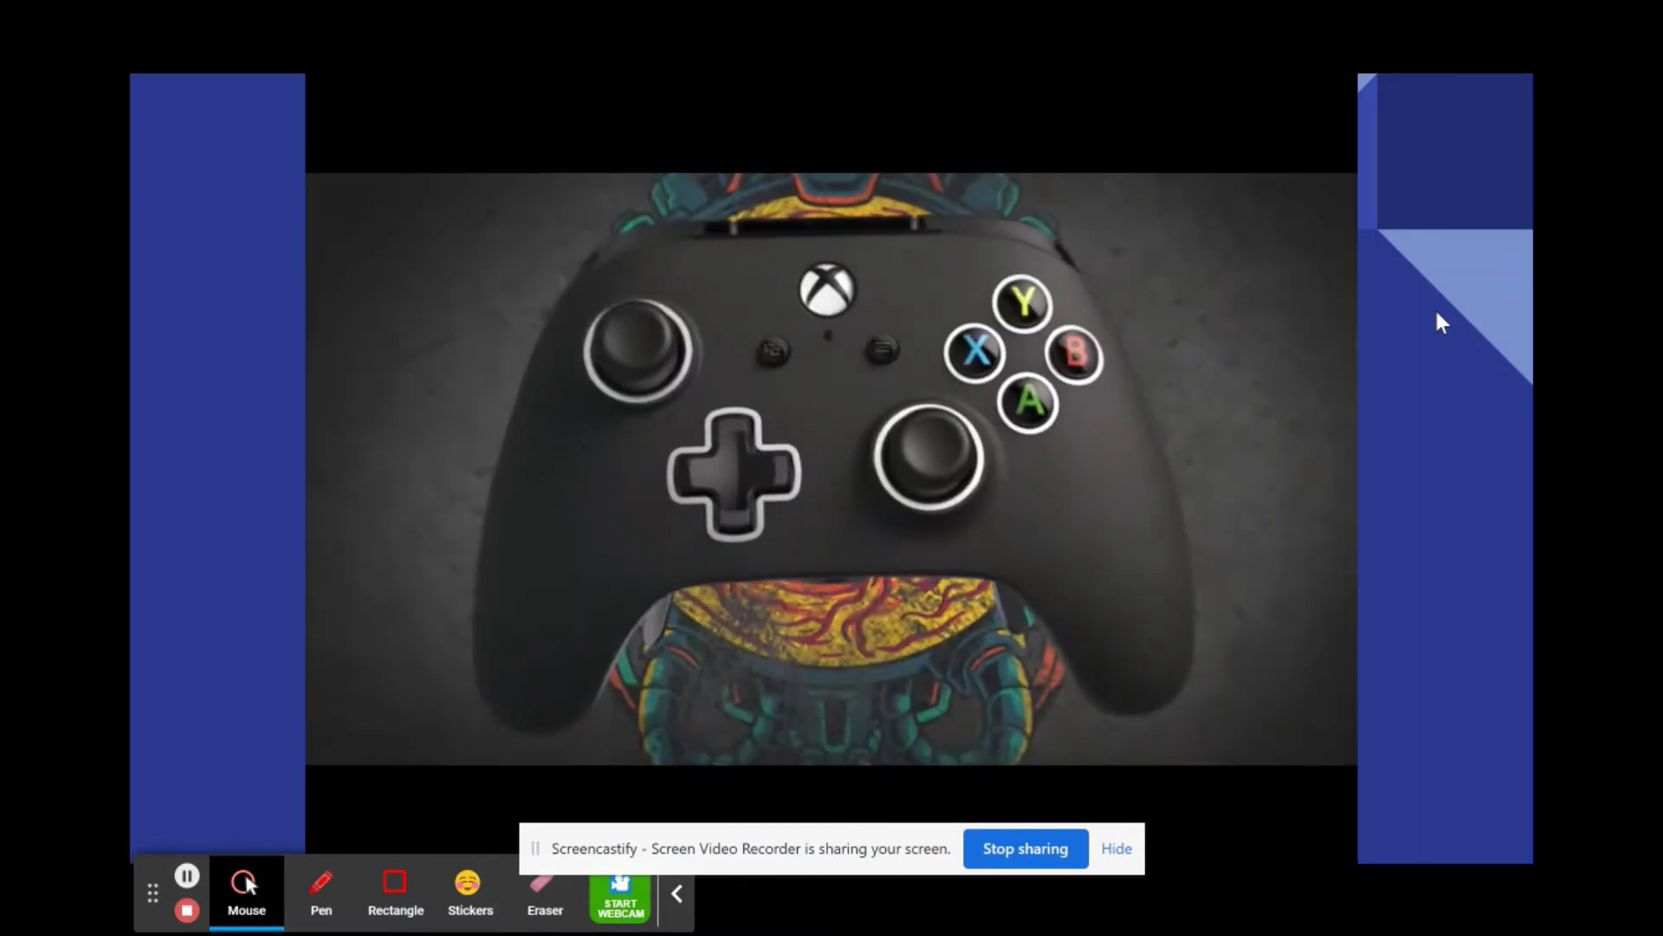
- Advance past the controller, brand logo, TruSens, Artline, sticker, laminator and storage slides
{"action": "left_click", "coordinate": [1434, 308]}
{"action": "left_click", "coordinate": [1436, 308]}
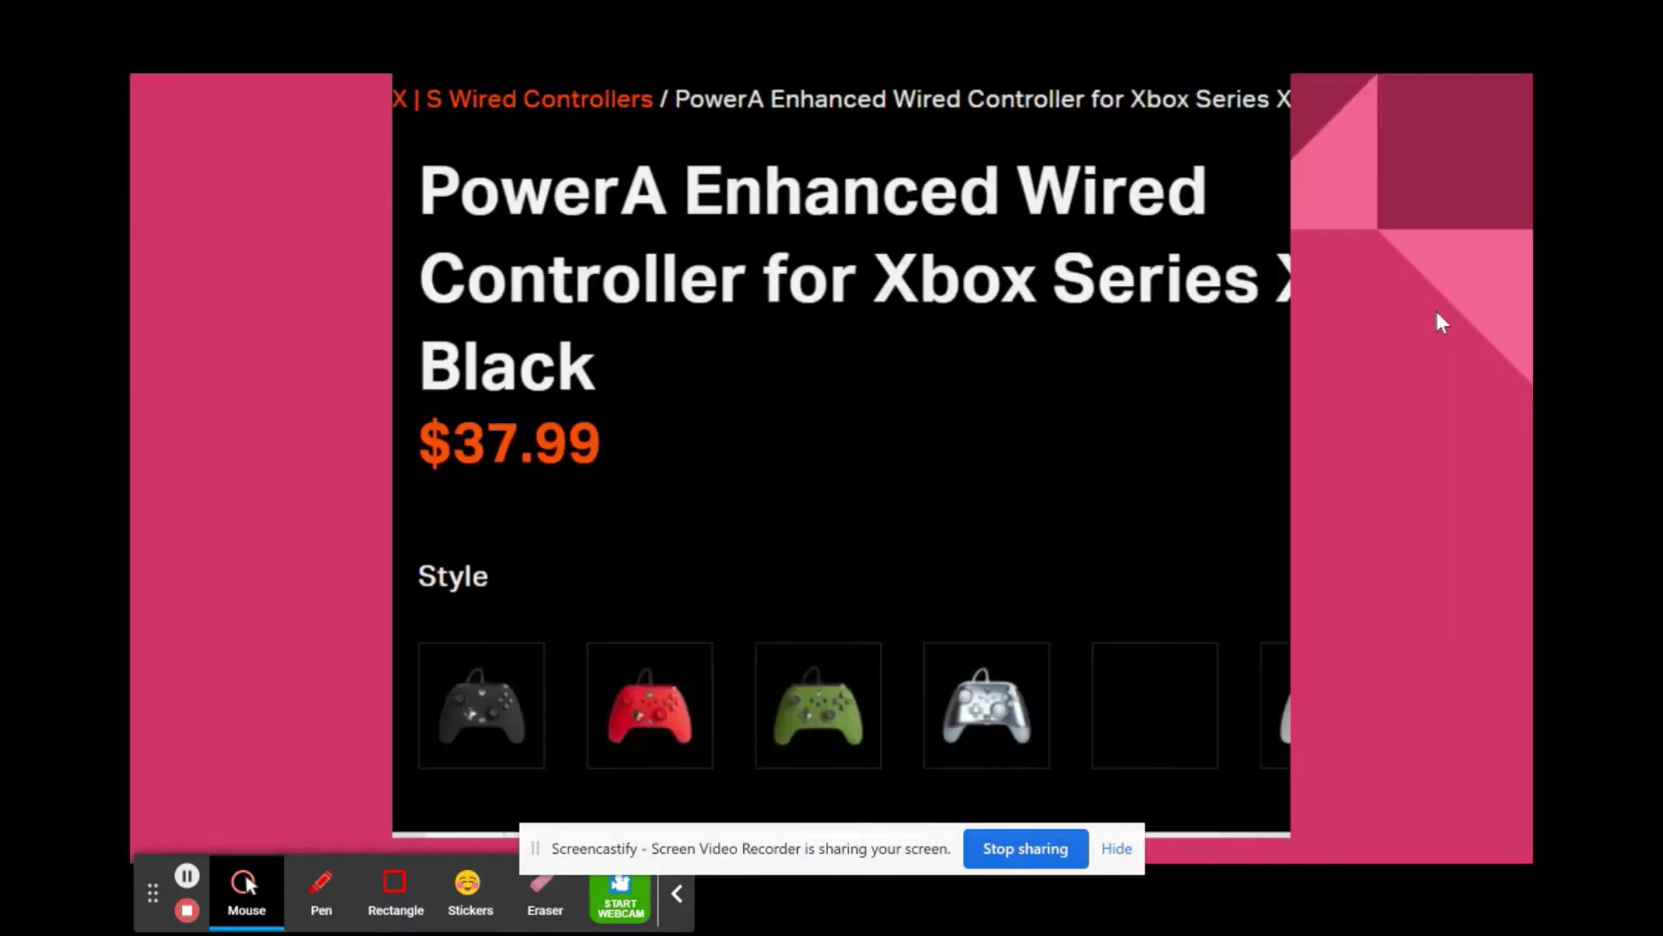
{"action": "left_click", "coordinate": [1435, 308]}
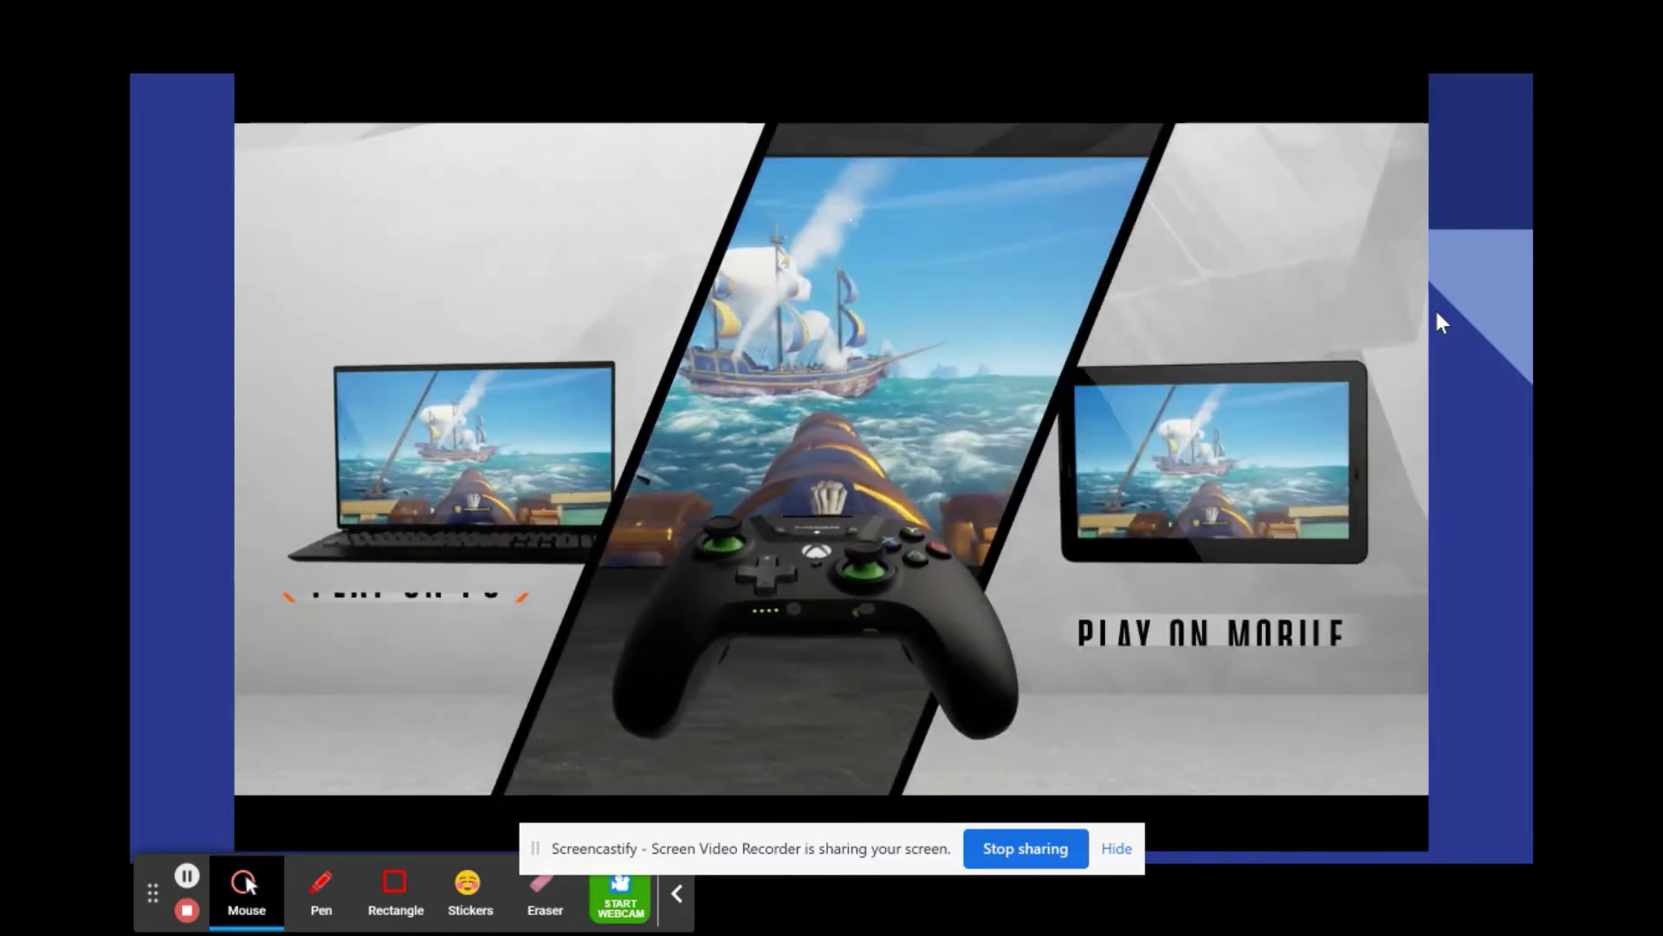
{"action": "left_click", "coordinate": [1436, 309]}
{"action": "left_click", "coordinate": [1435, 309]}
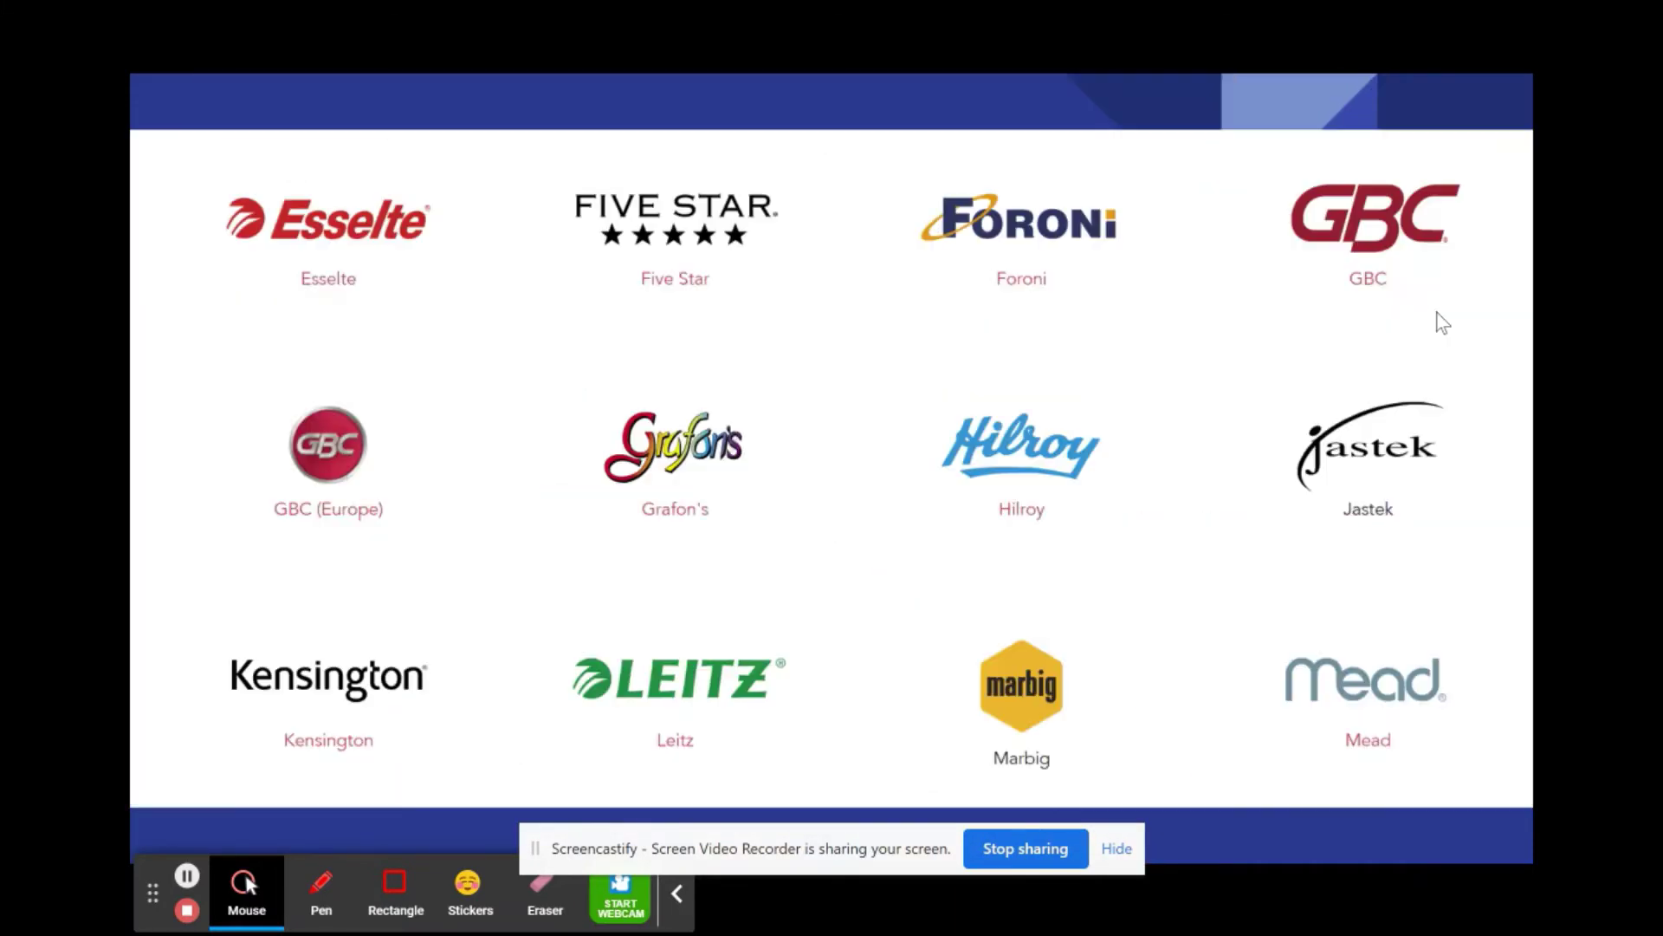
{"action": "left_click", "coordinate": [1442, 323]}
{"action": "left_click", "coordinate": [1441, 322]}
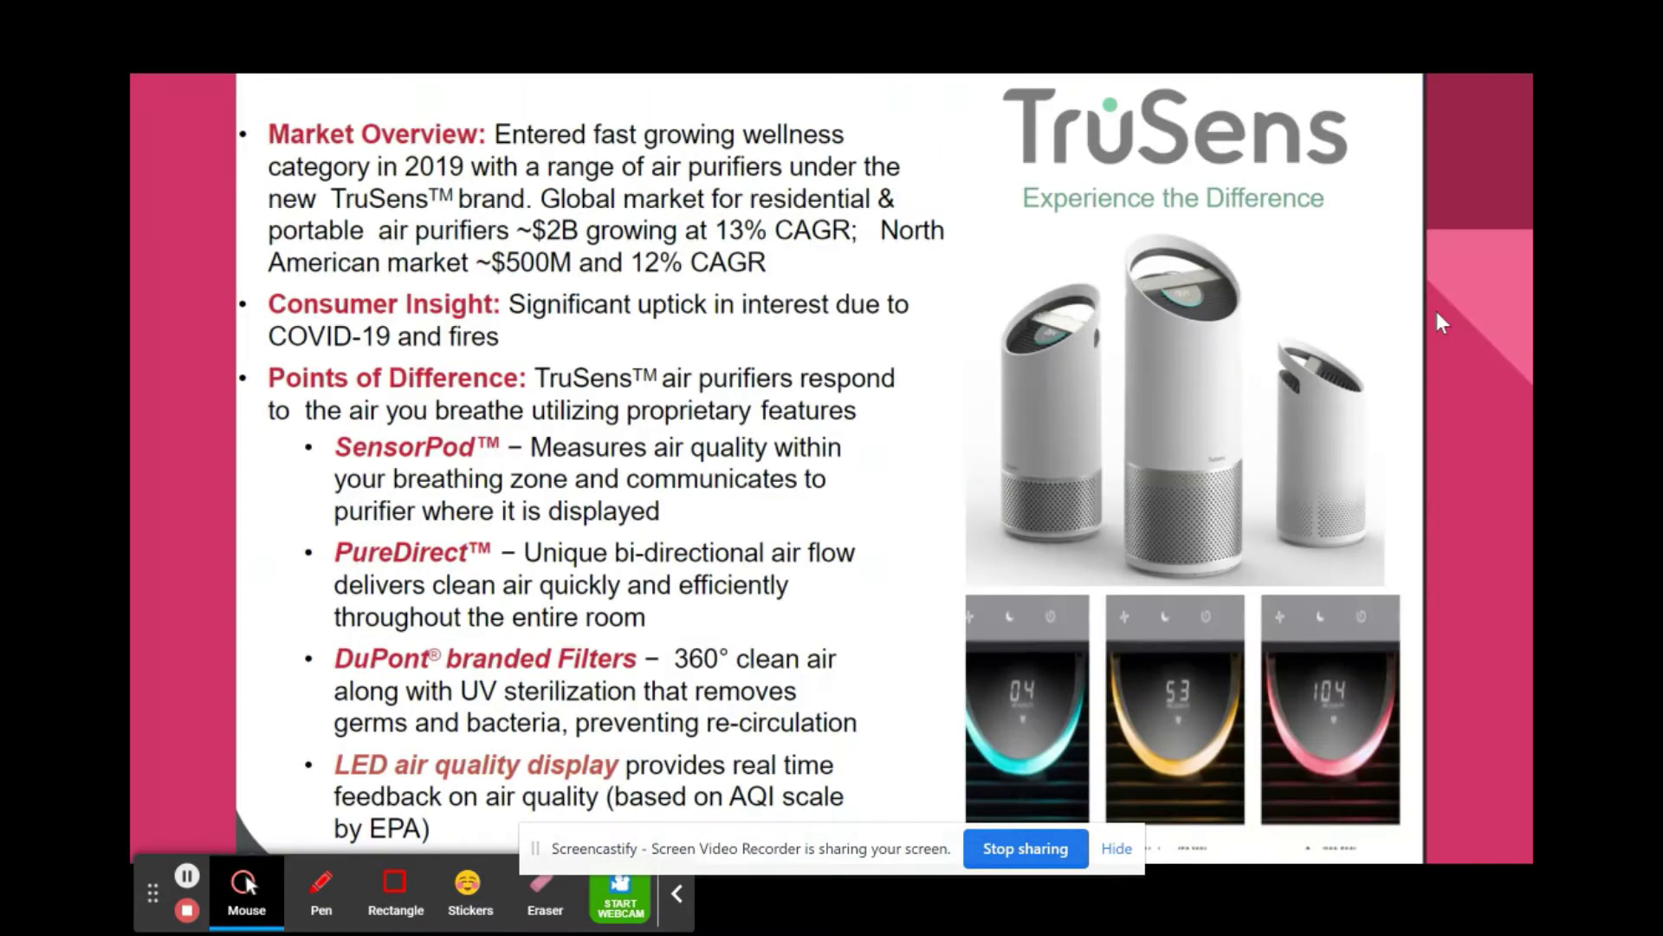
{"action": "left_click", "coordinate": [1442, 323]}
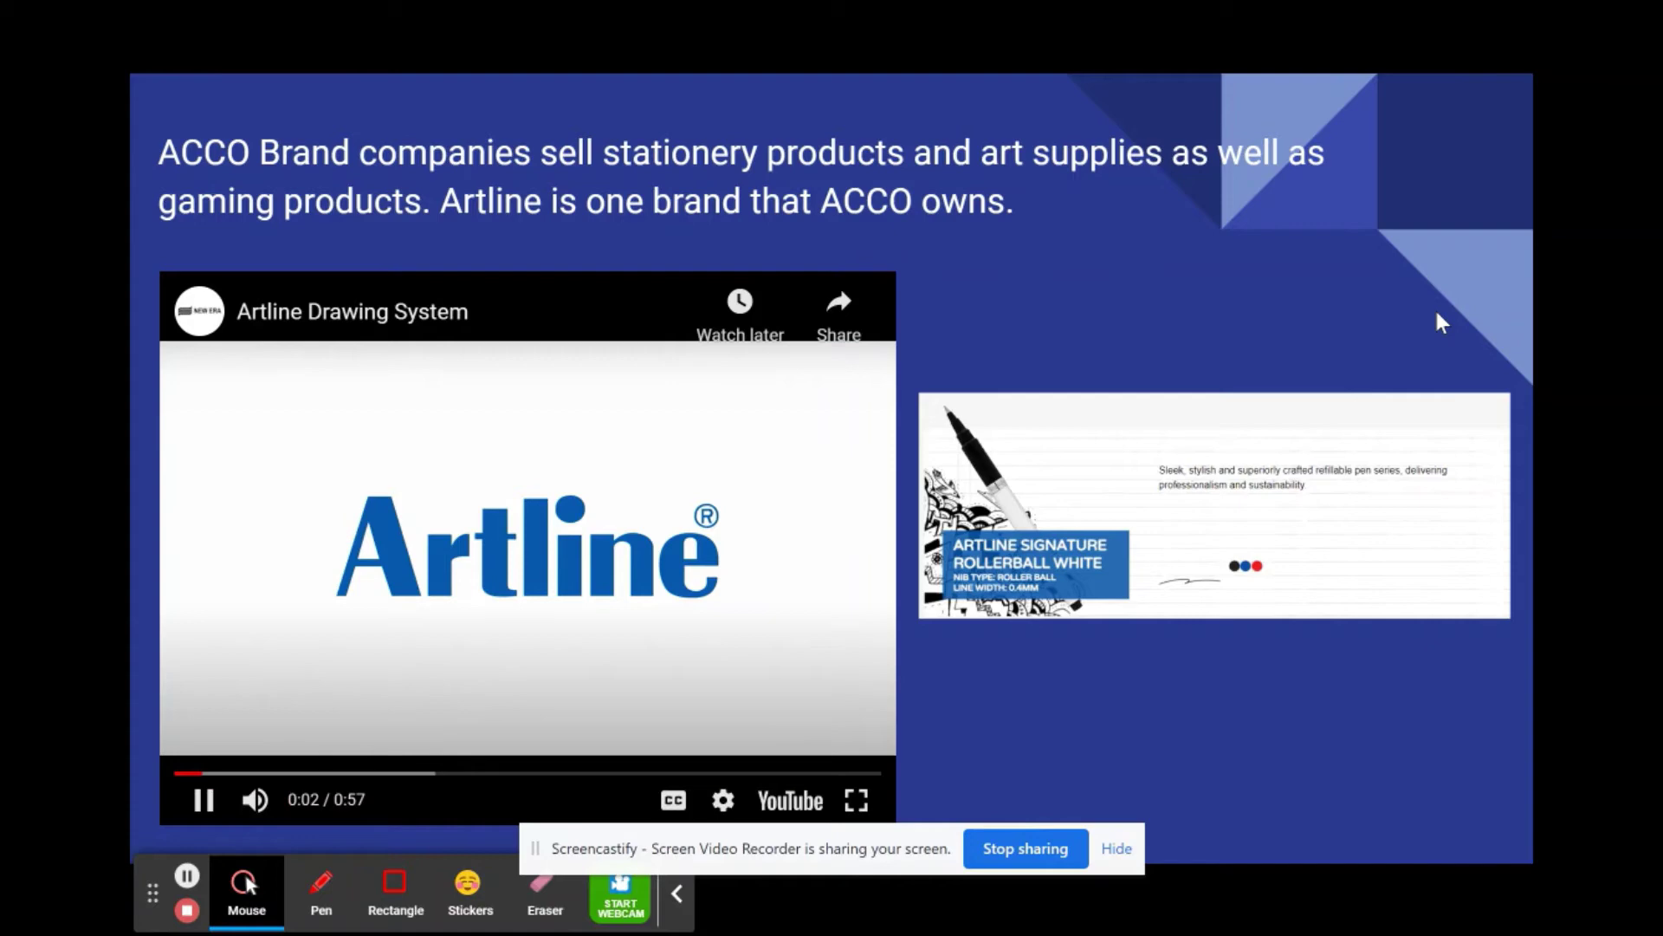
{"action": "left_click", "coordinate": [1442, 323]}
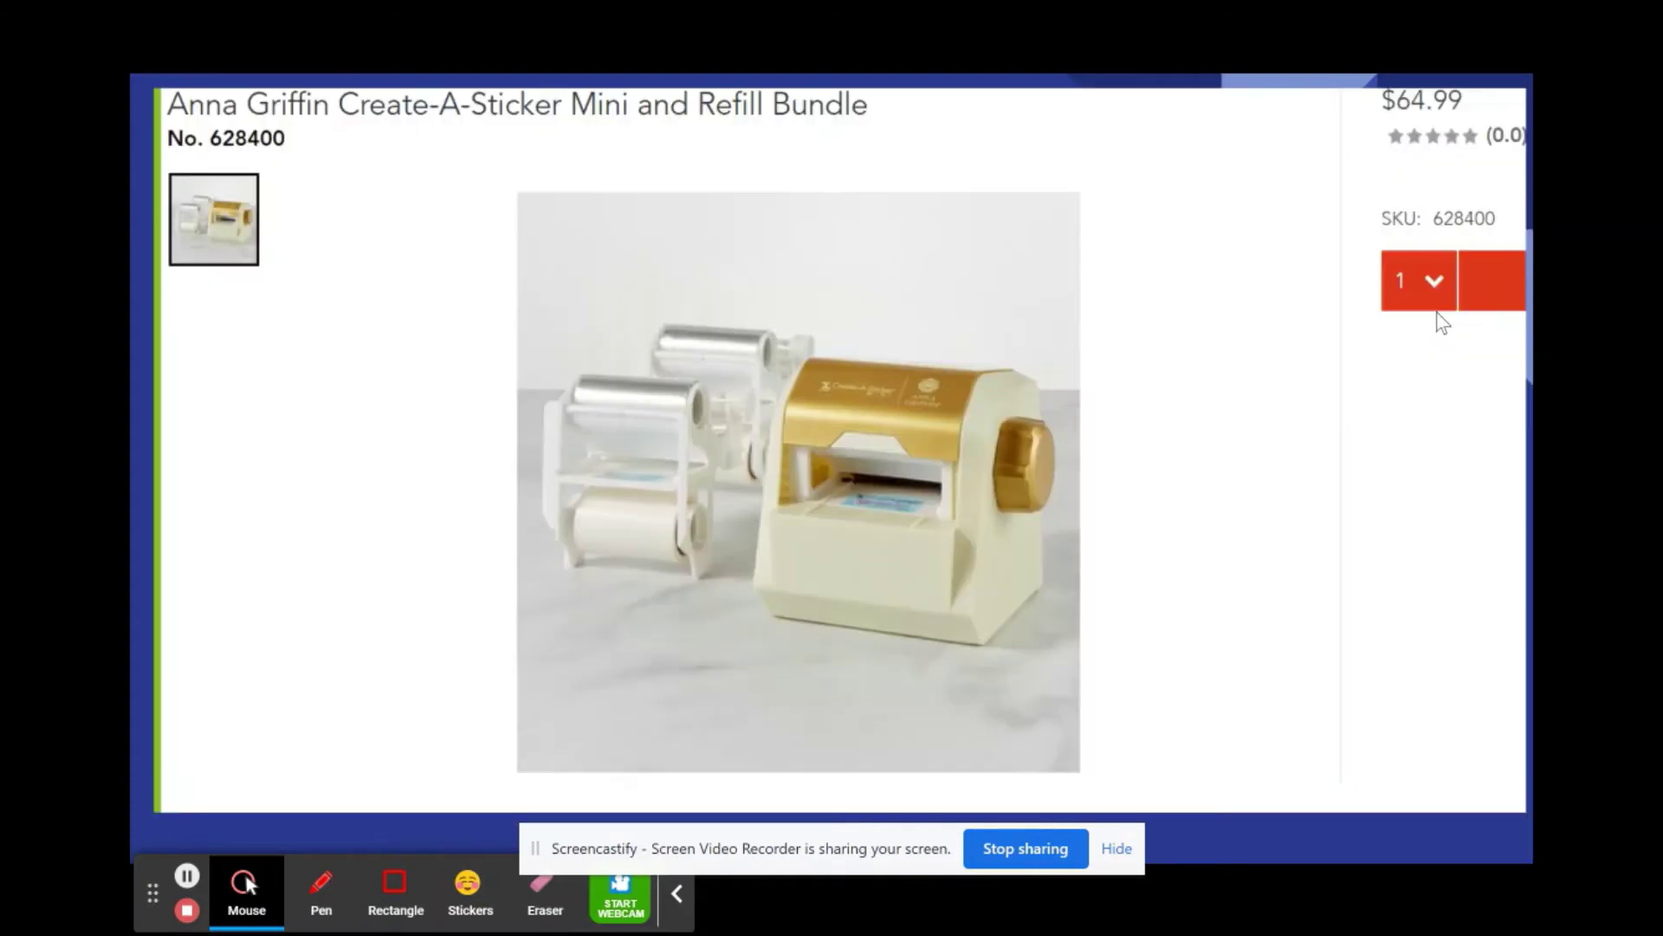
{"action": "left_click", "coordinate": [1442, 323]}
{"action": "left_click", "coordinate": [1441, 323]}
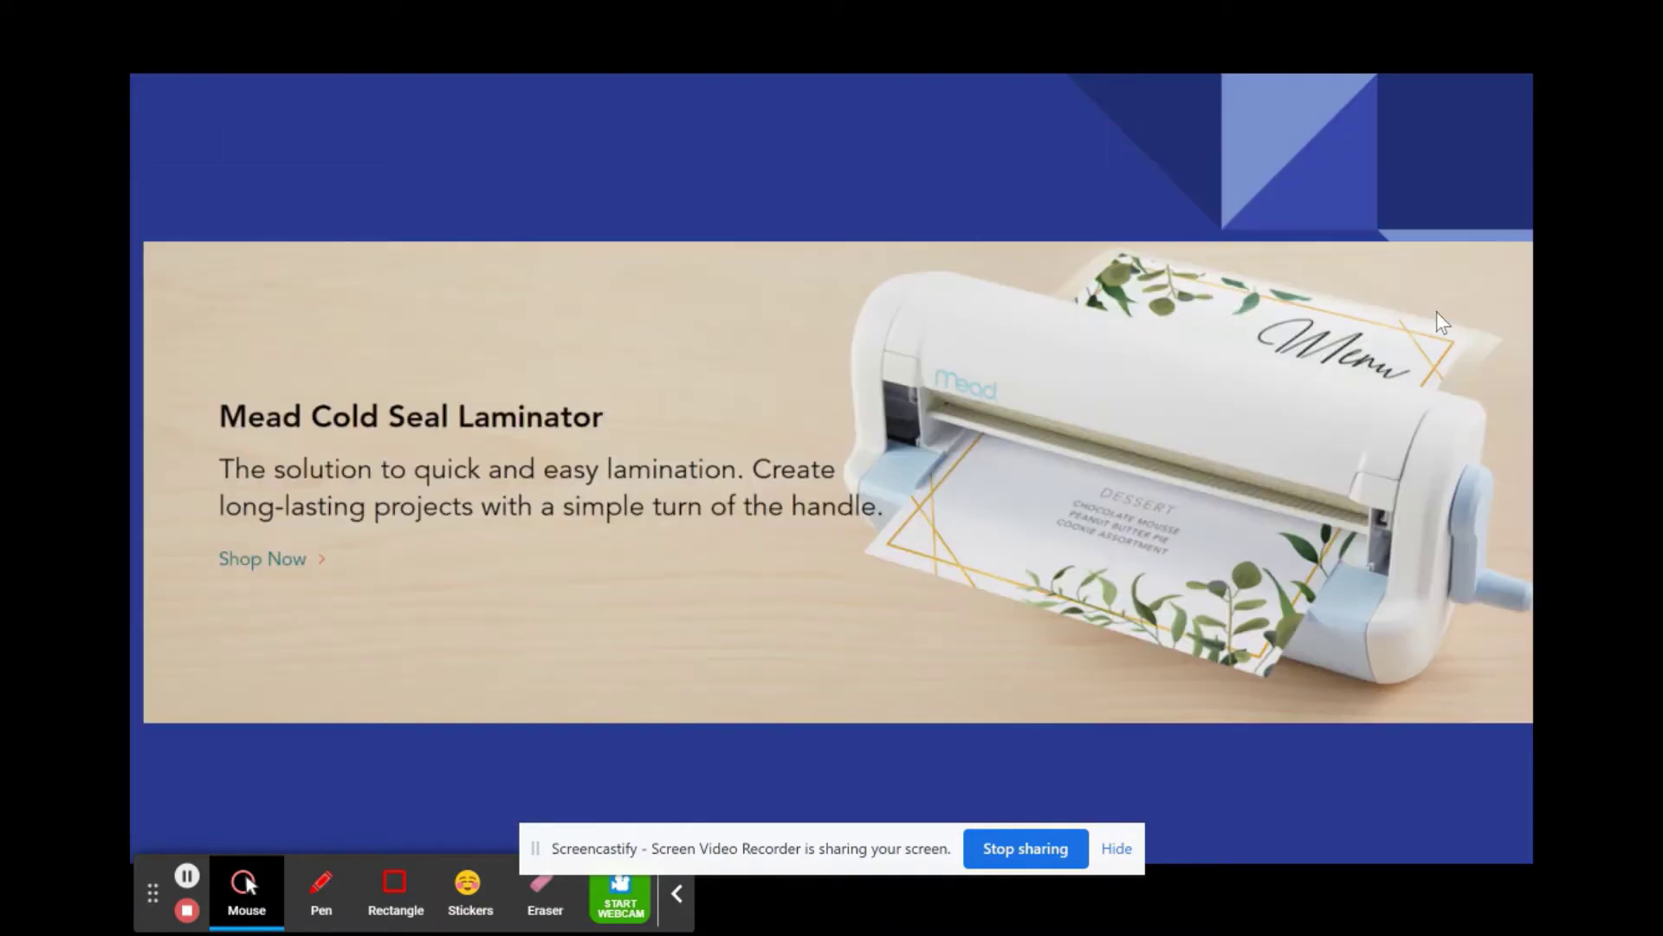
{"action": "left_click", "coordinate": [1441, 323]}
- Step forward and back through the Facts, acquisitions table and Iconic Brands and Customers slides
{"action": "left_click", "coordinate": [1441, 323]}
{"action": "left_click", "coordinate": [1441, 323]}
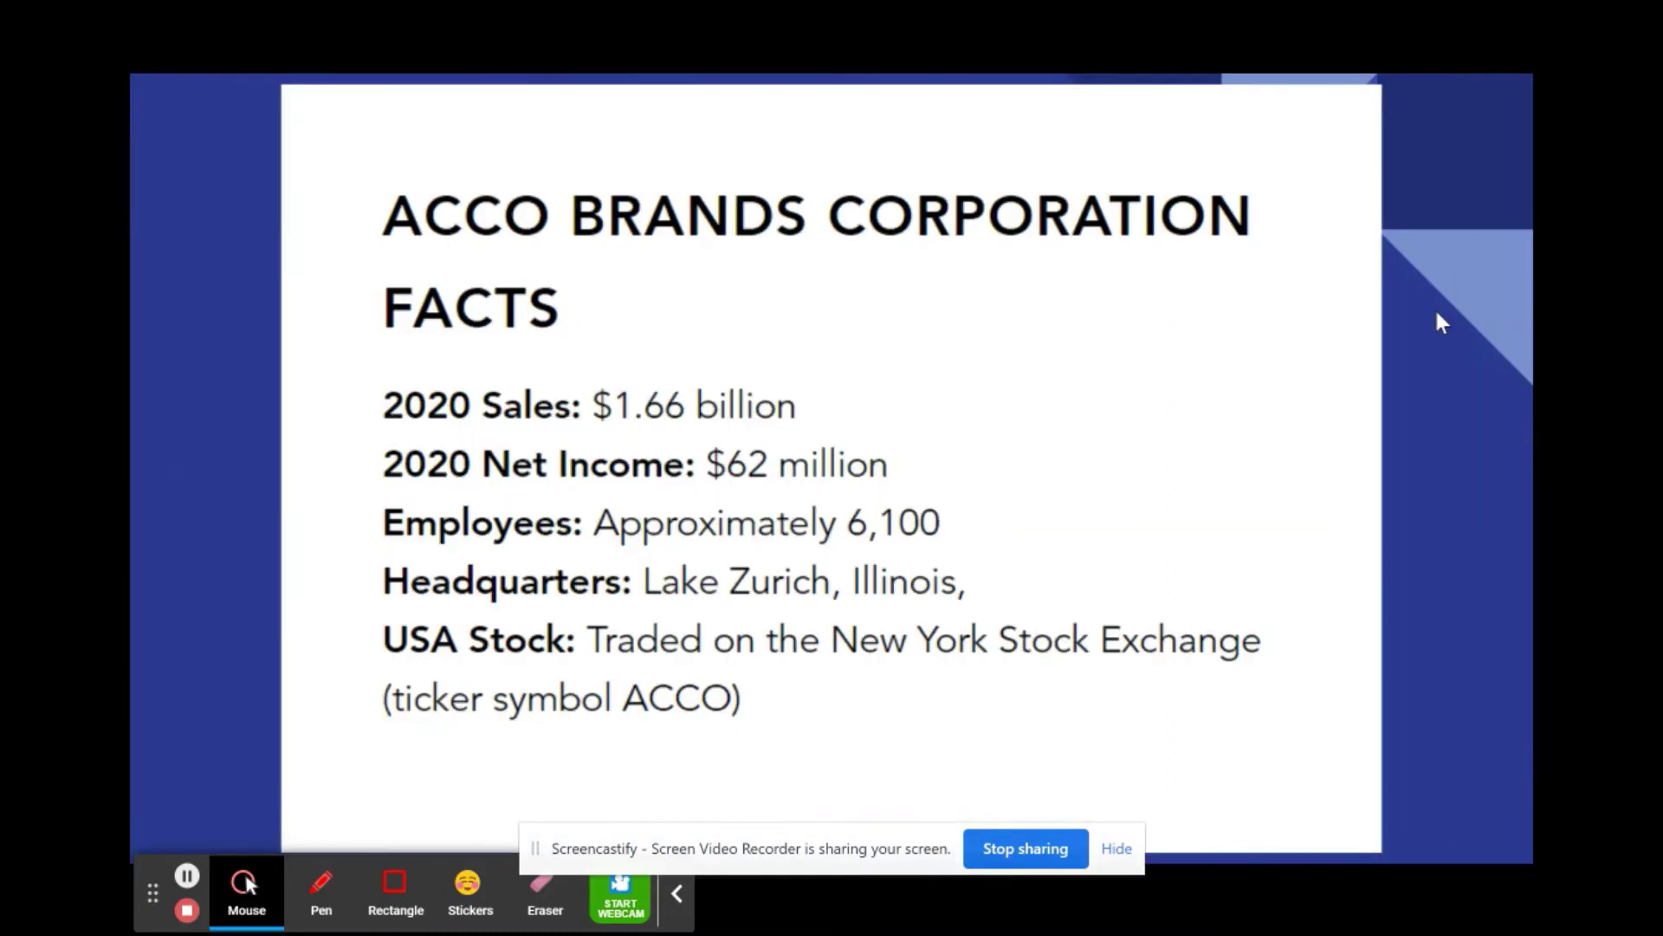
{"action": "key", "text": "Left"}
{"action": "left_click", "coordinate": [1442, 323]}
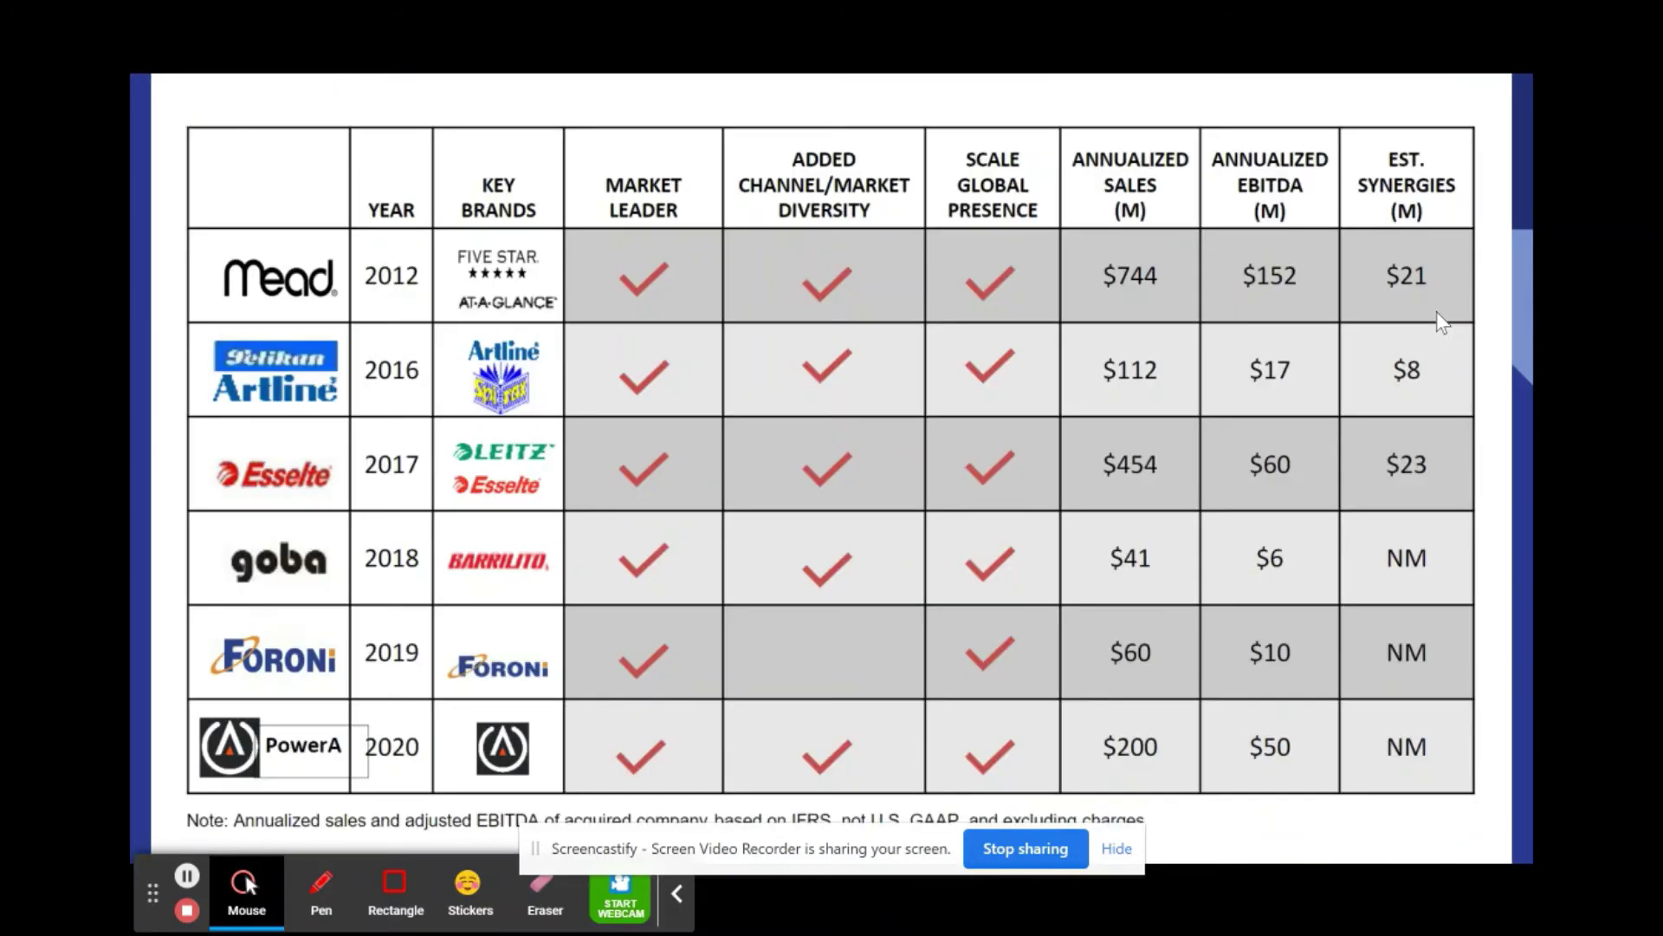
{"action": "key", "text": "Left"}
{"action": "left_click", "coordinate": [1442, 322]}
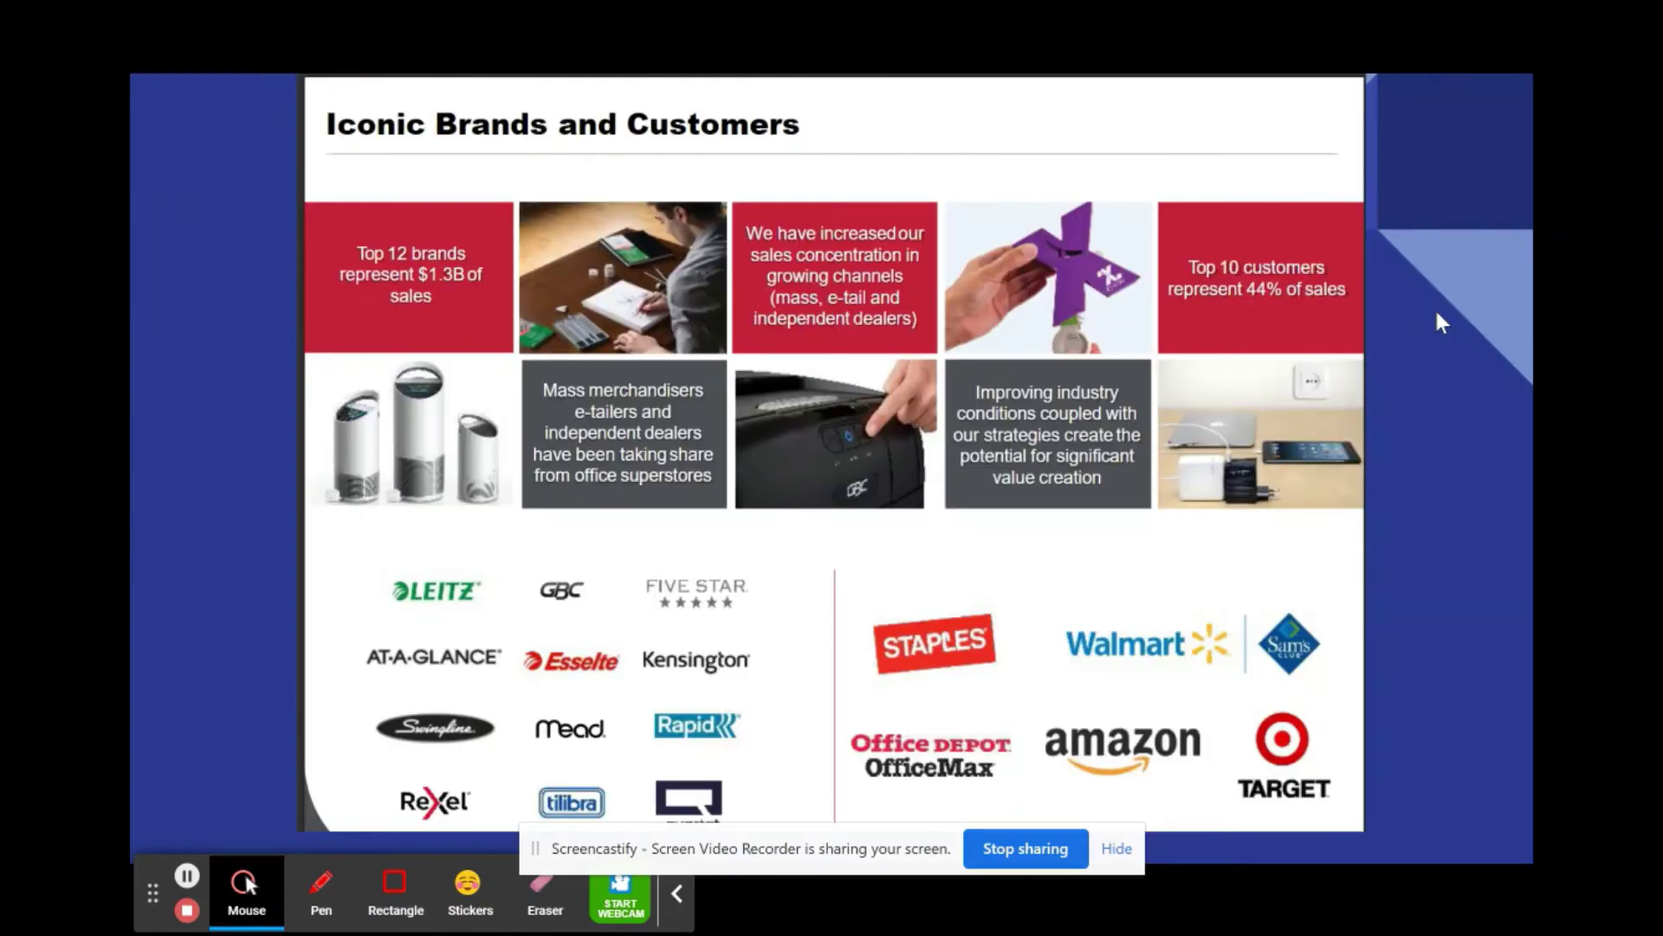
{"action": "key", "text": "Left"}
- Advance through the Our Leadership, CEO salary chart, Competition and stock data slides
{"action": "left_click", "coordinate": [1492, 562]}
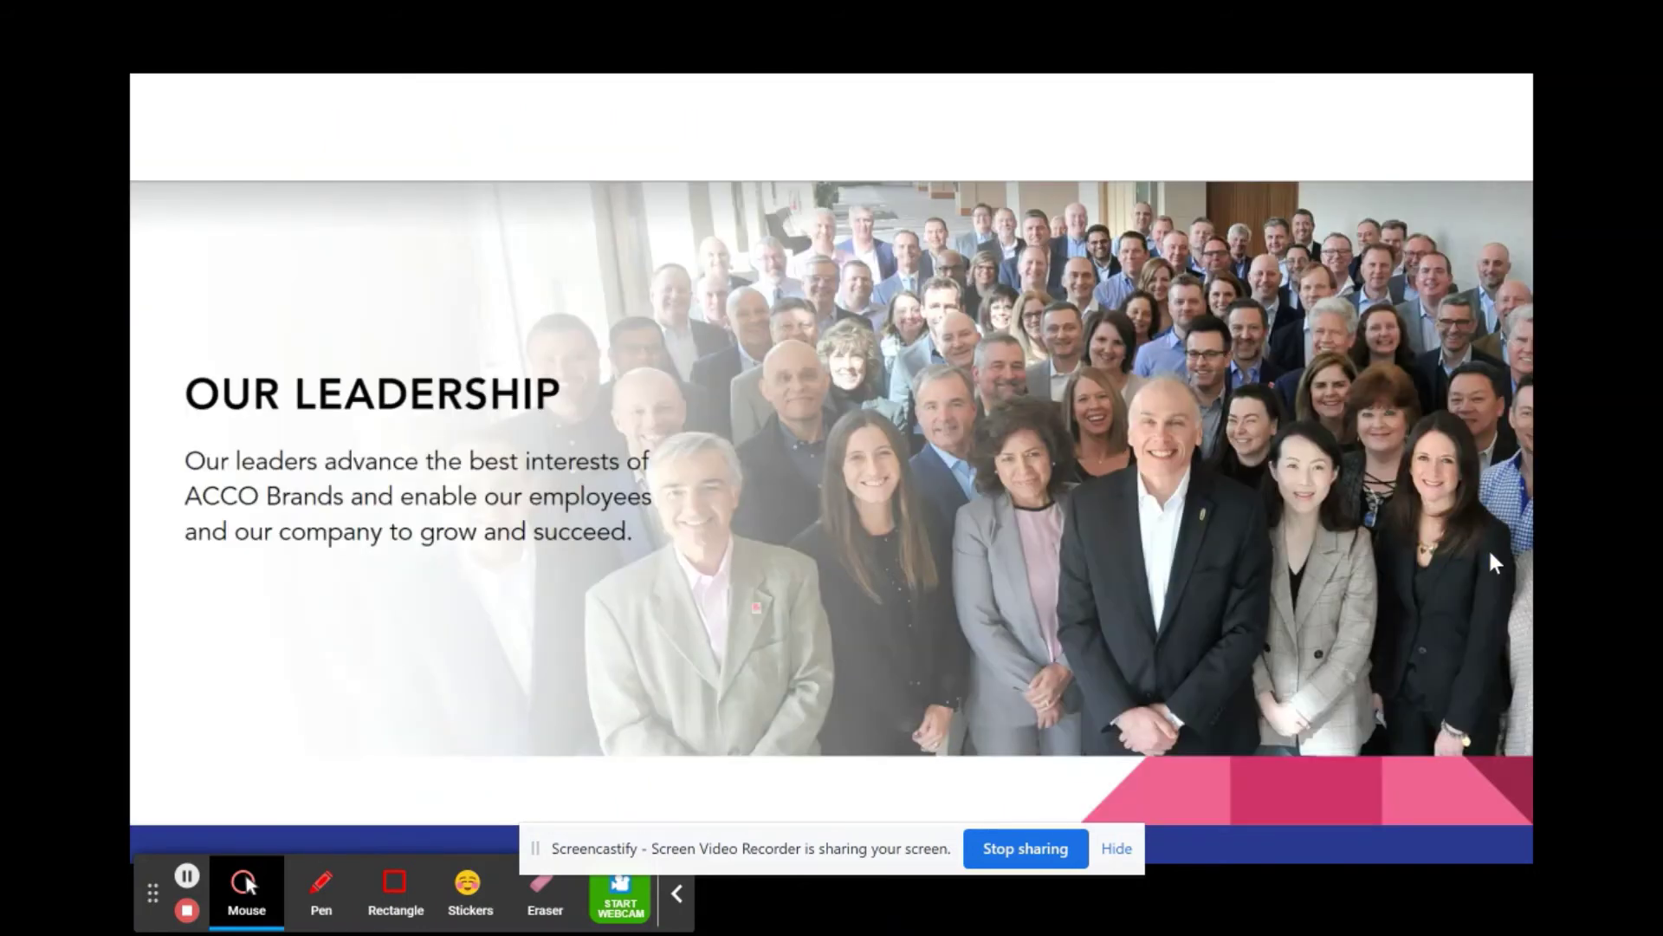
{"action": "left_click", "coordinate": [1494, 563]}
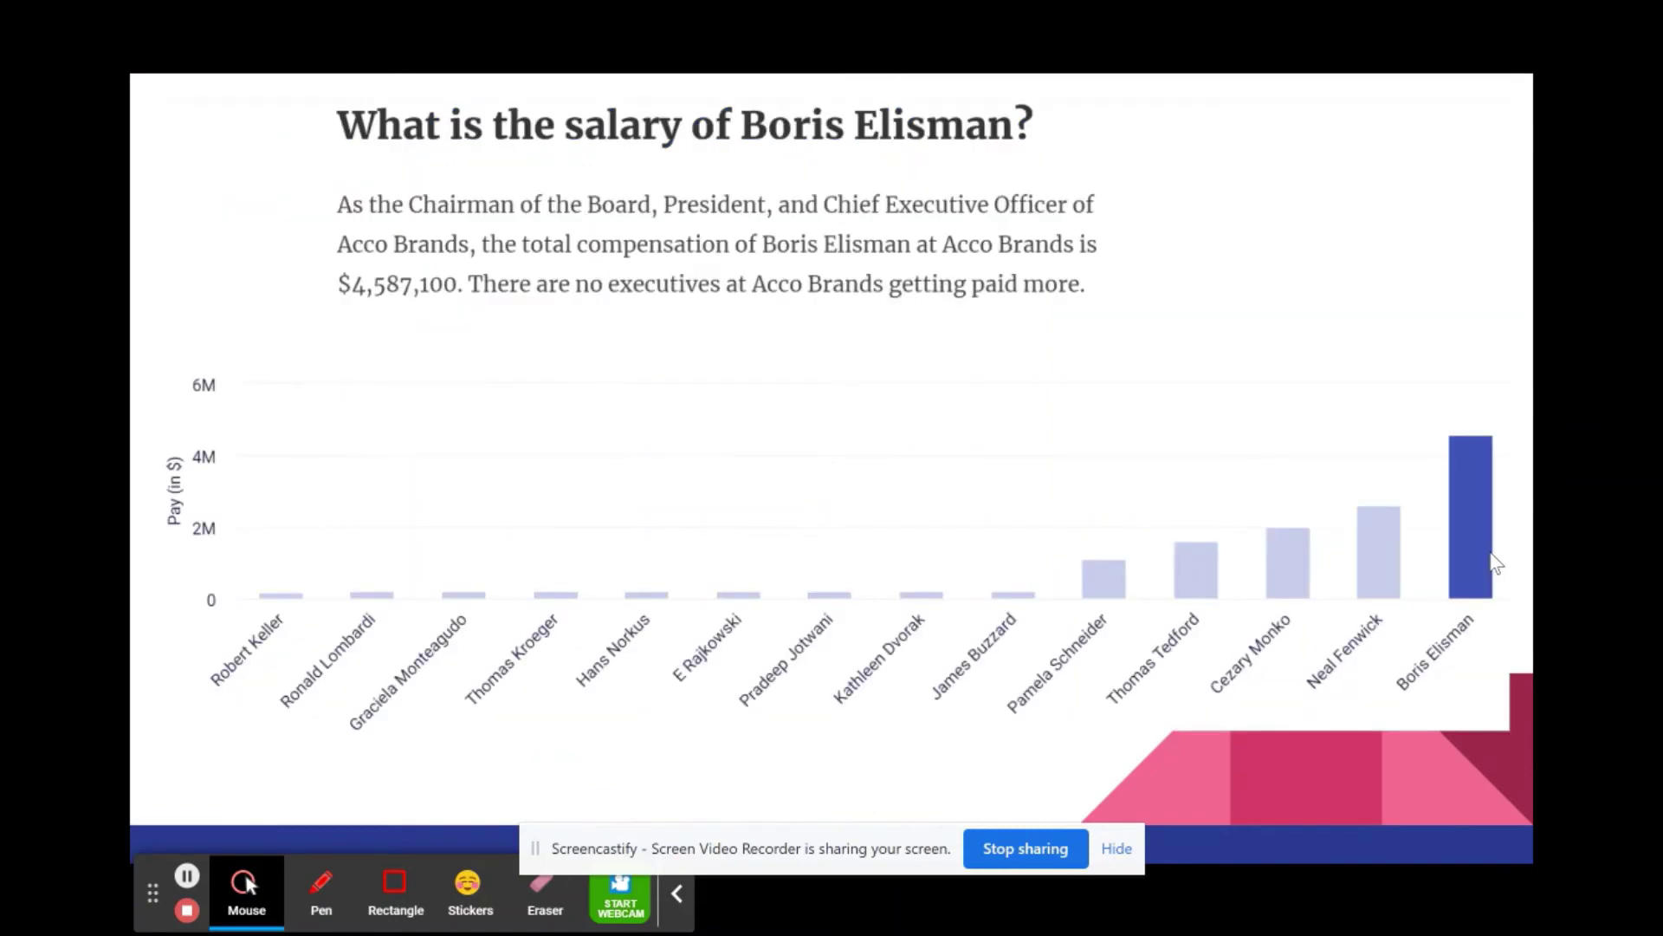
{"action": "mouse_move", "coordinate": [1016, 79]}
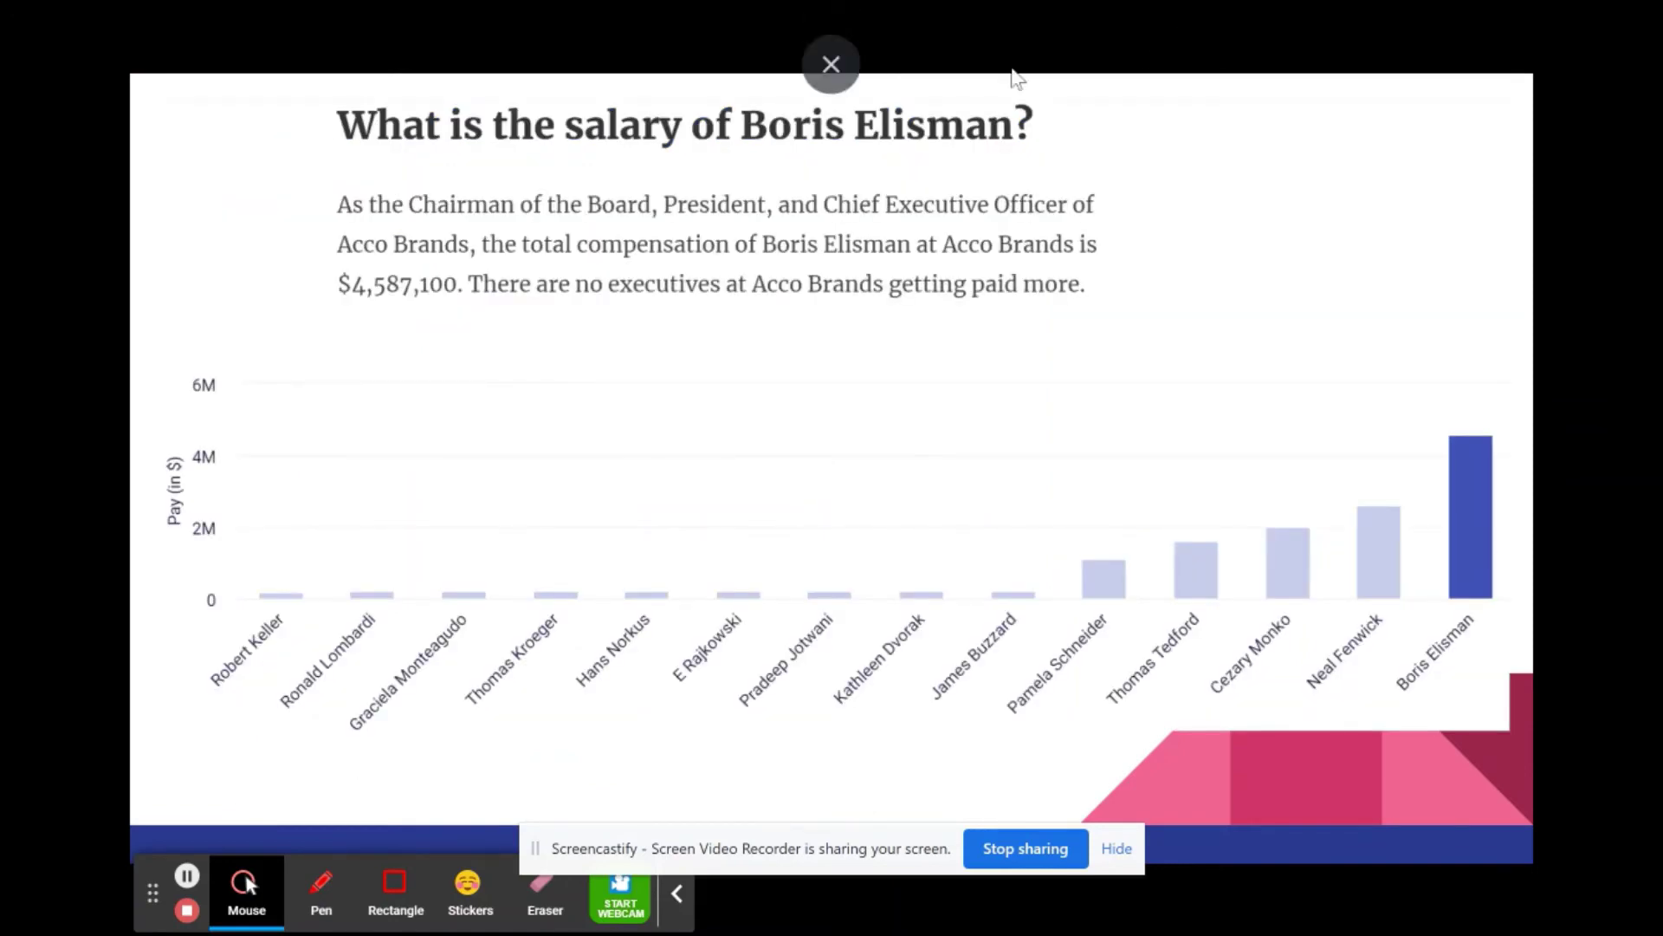
{"action": "left_click", "coordinate": [602, 245]}
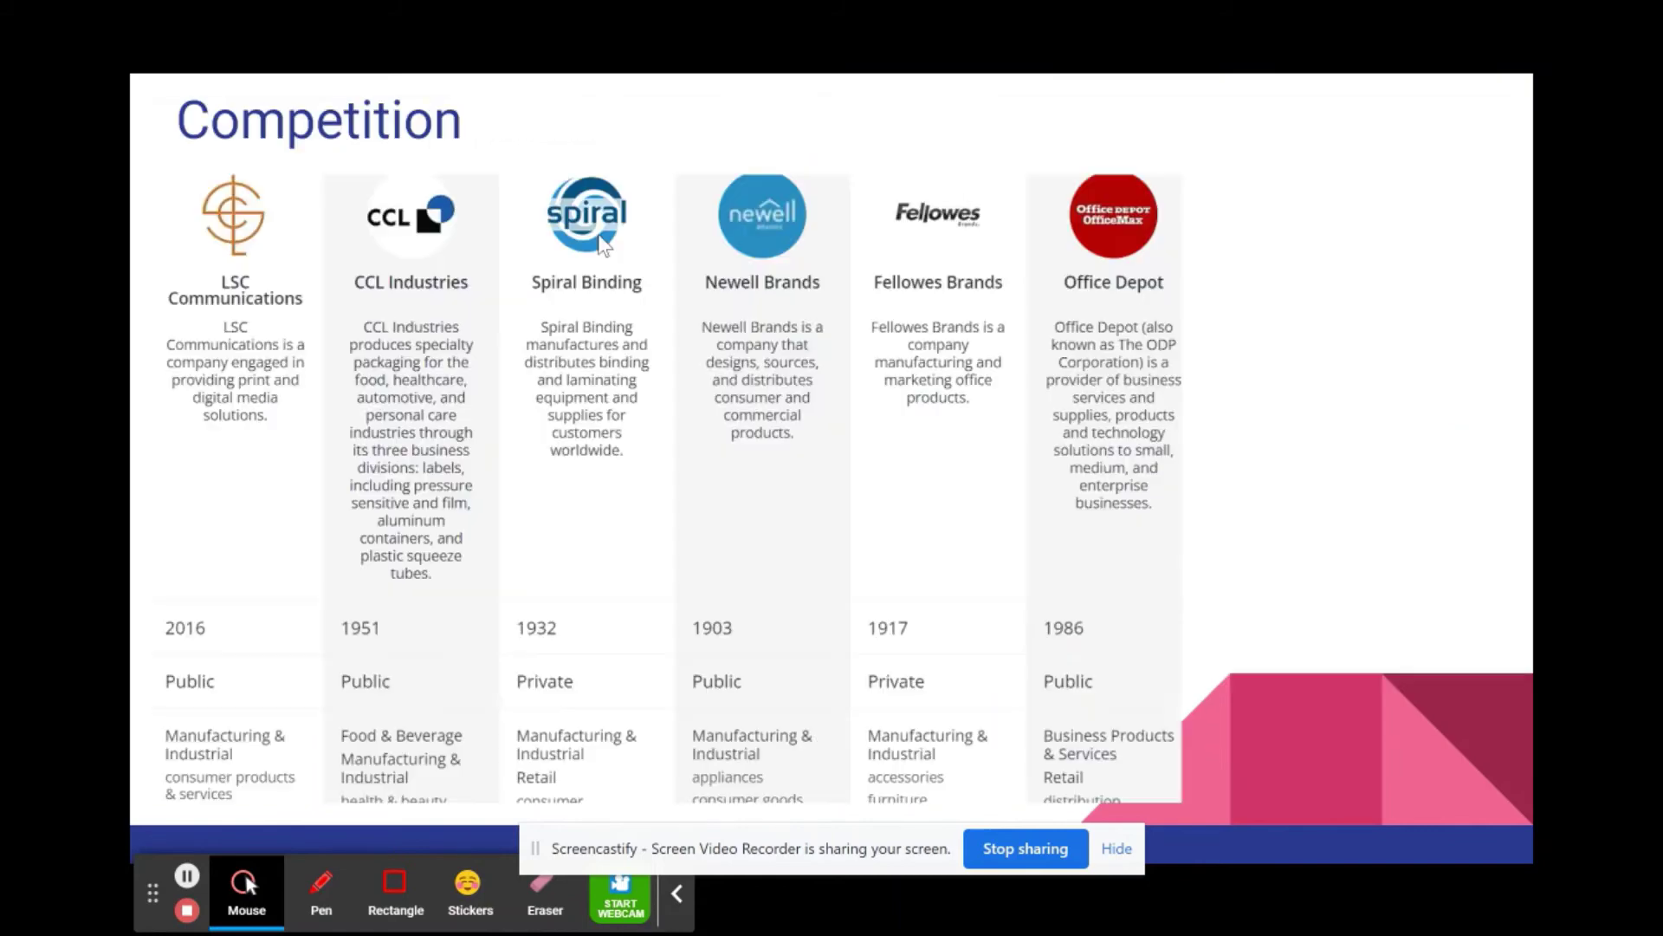
{"action": "left_click", "coordinate": [602, 245]}
{"action": "left_click", "coordinate": [602, 246]}
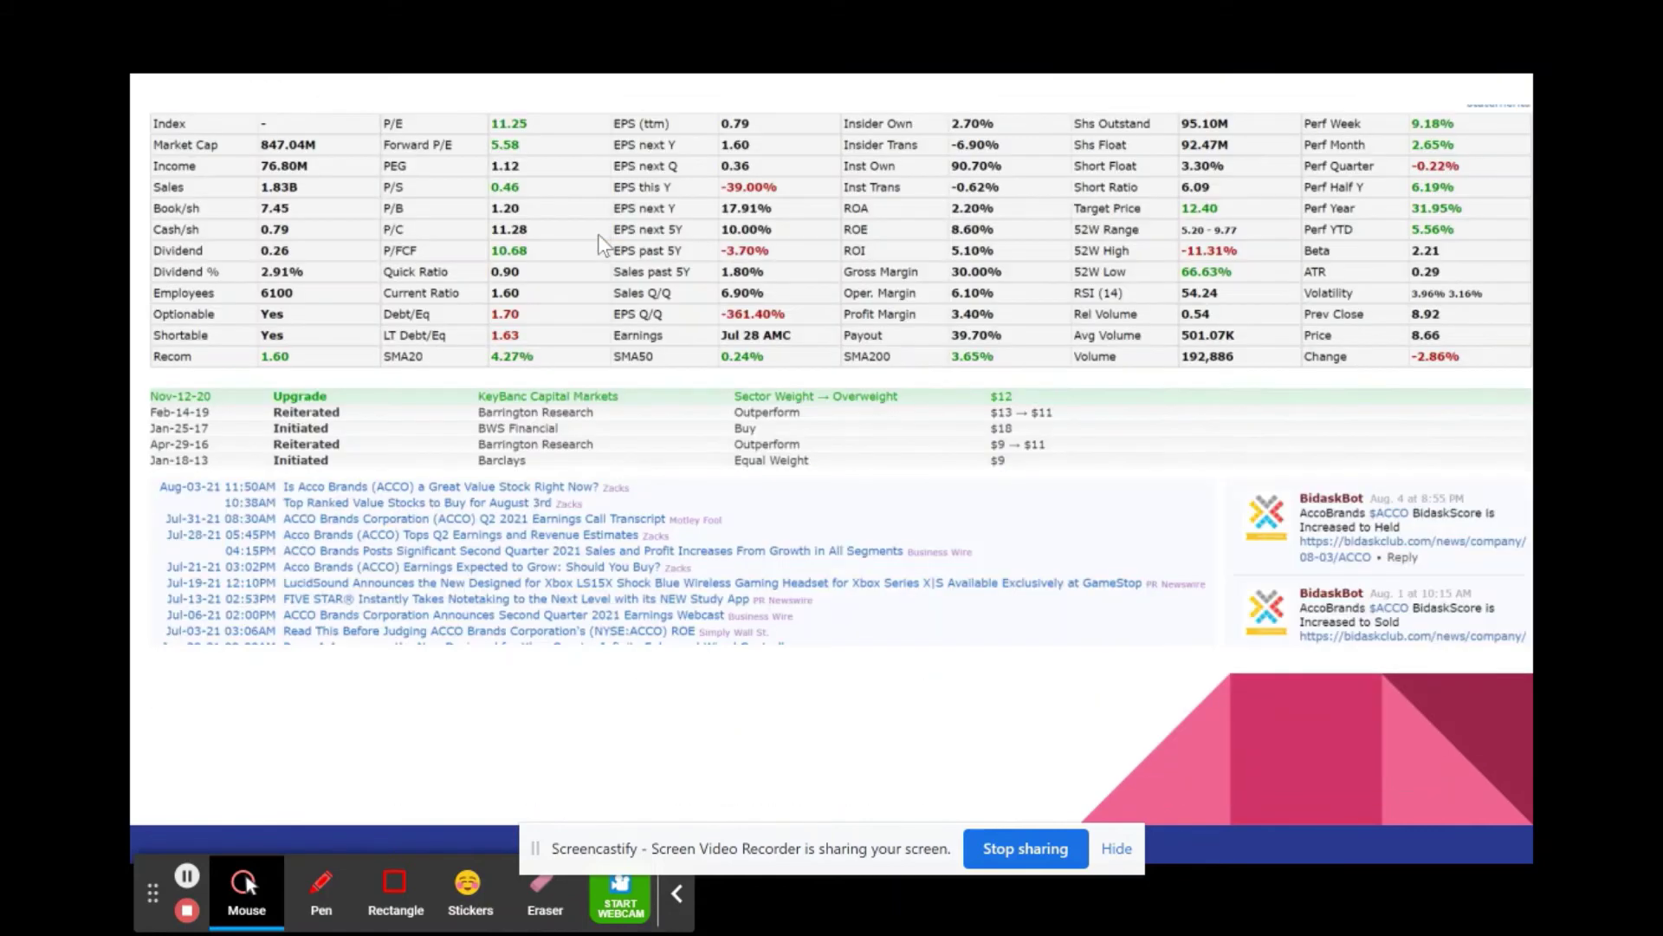
- Advance through the company history and CEO interview video slides to the Boris Elisman biography
{"action": "key", "text": "Left"}
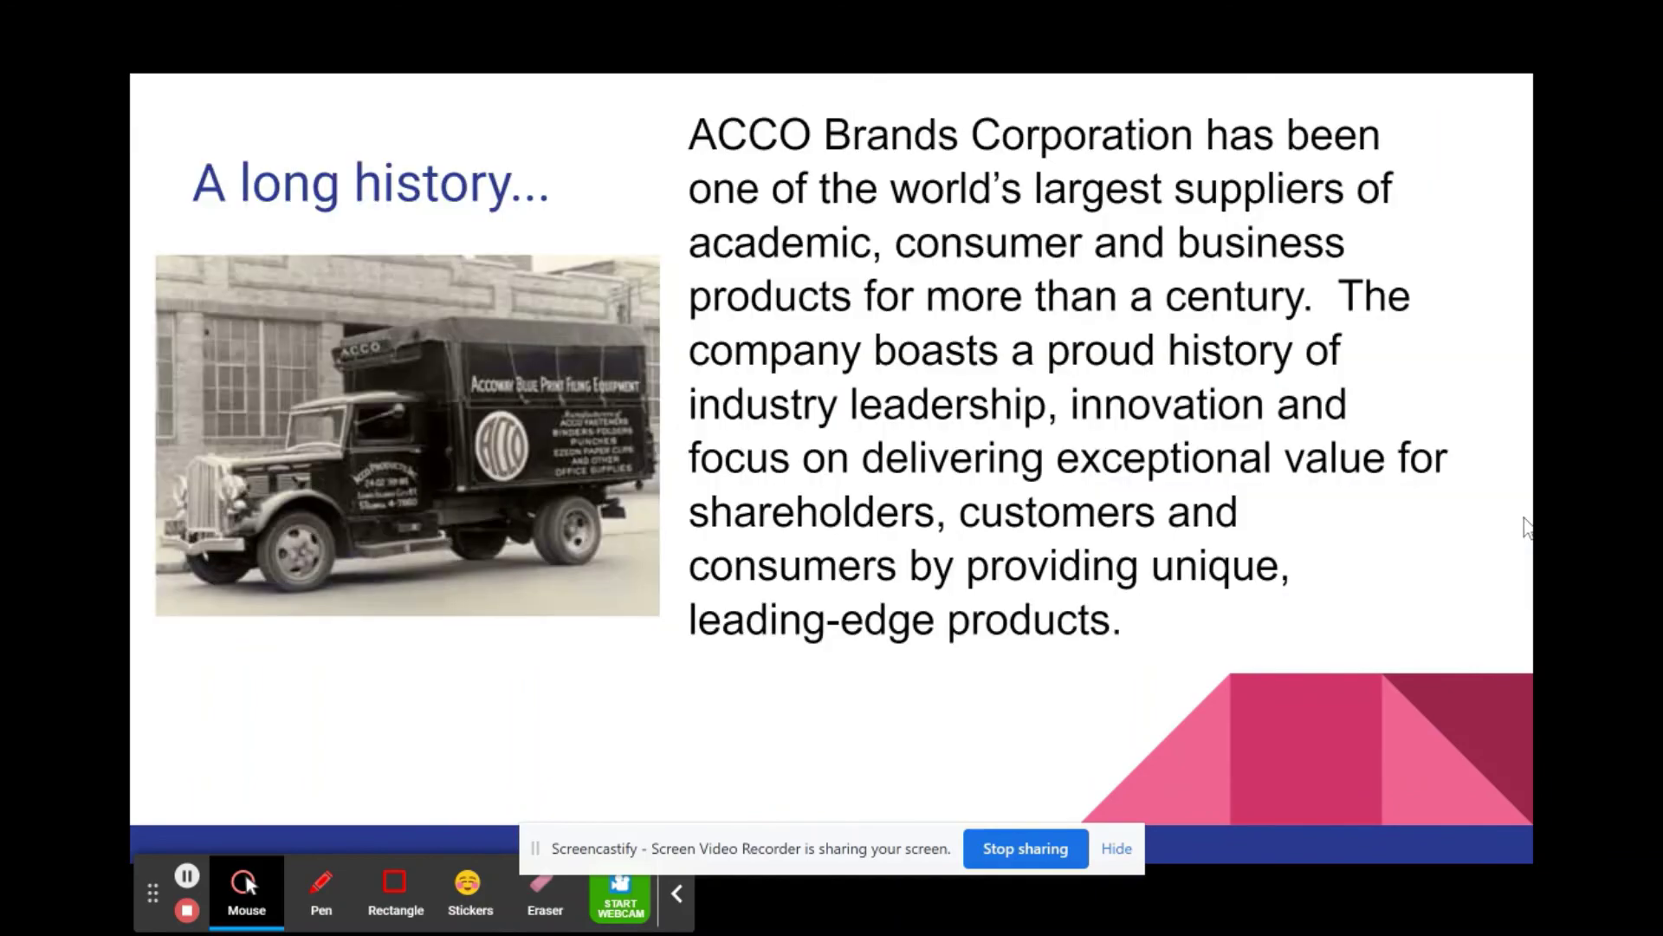
{"action": "key", "text": "Right"}
{"action": "key", "text": "Right"}
{"action": "key", "text": "Right"}
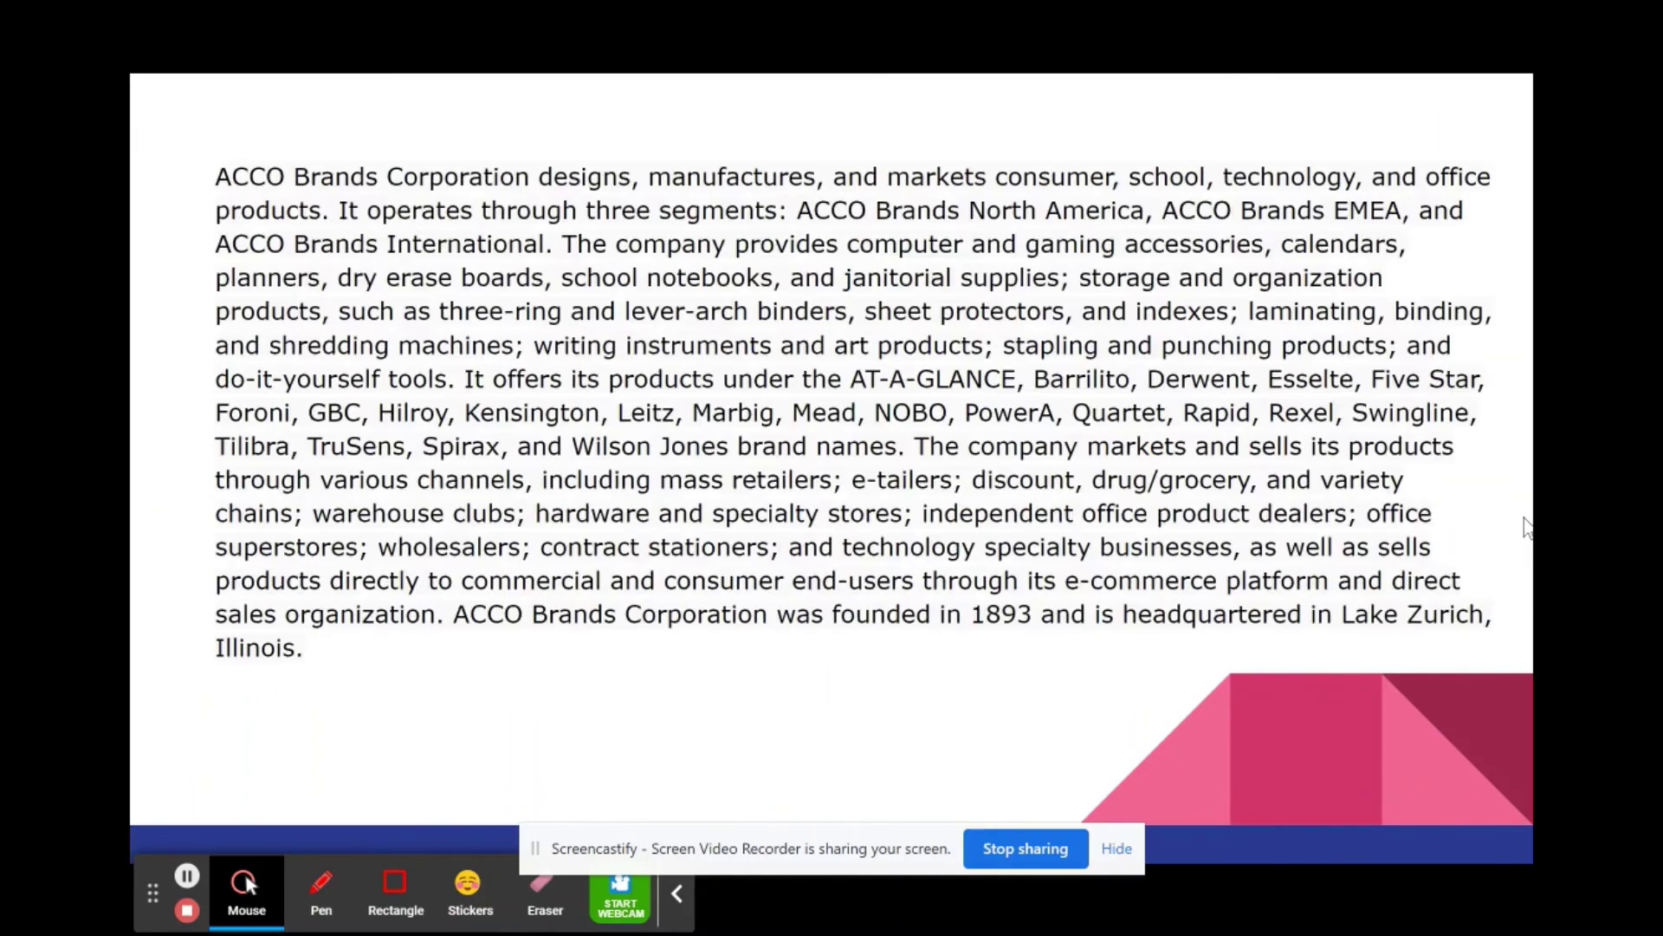
{"action": "key", "text": "Right"}
{"action": "key", "text": "Right"}
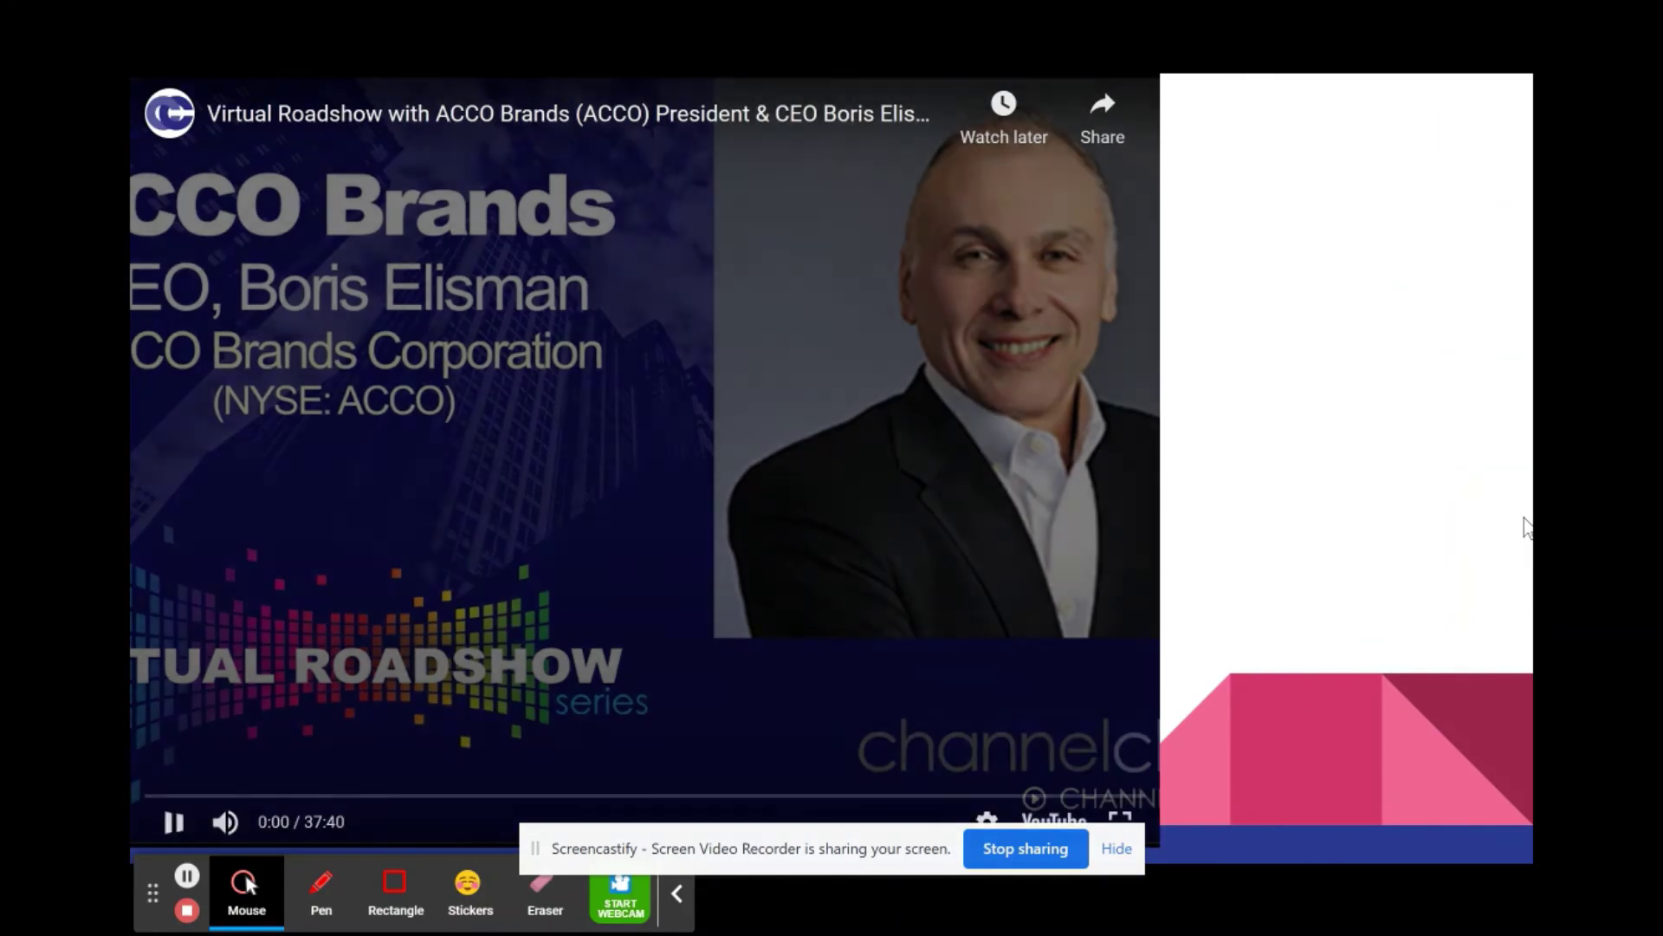
{"action": "key", "text": "Right"}
{"action": "key", "text": "Right"}
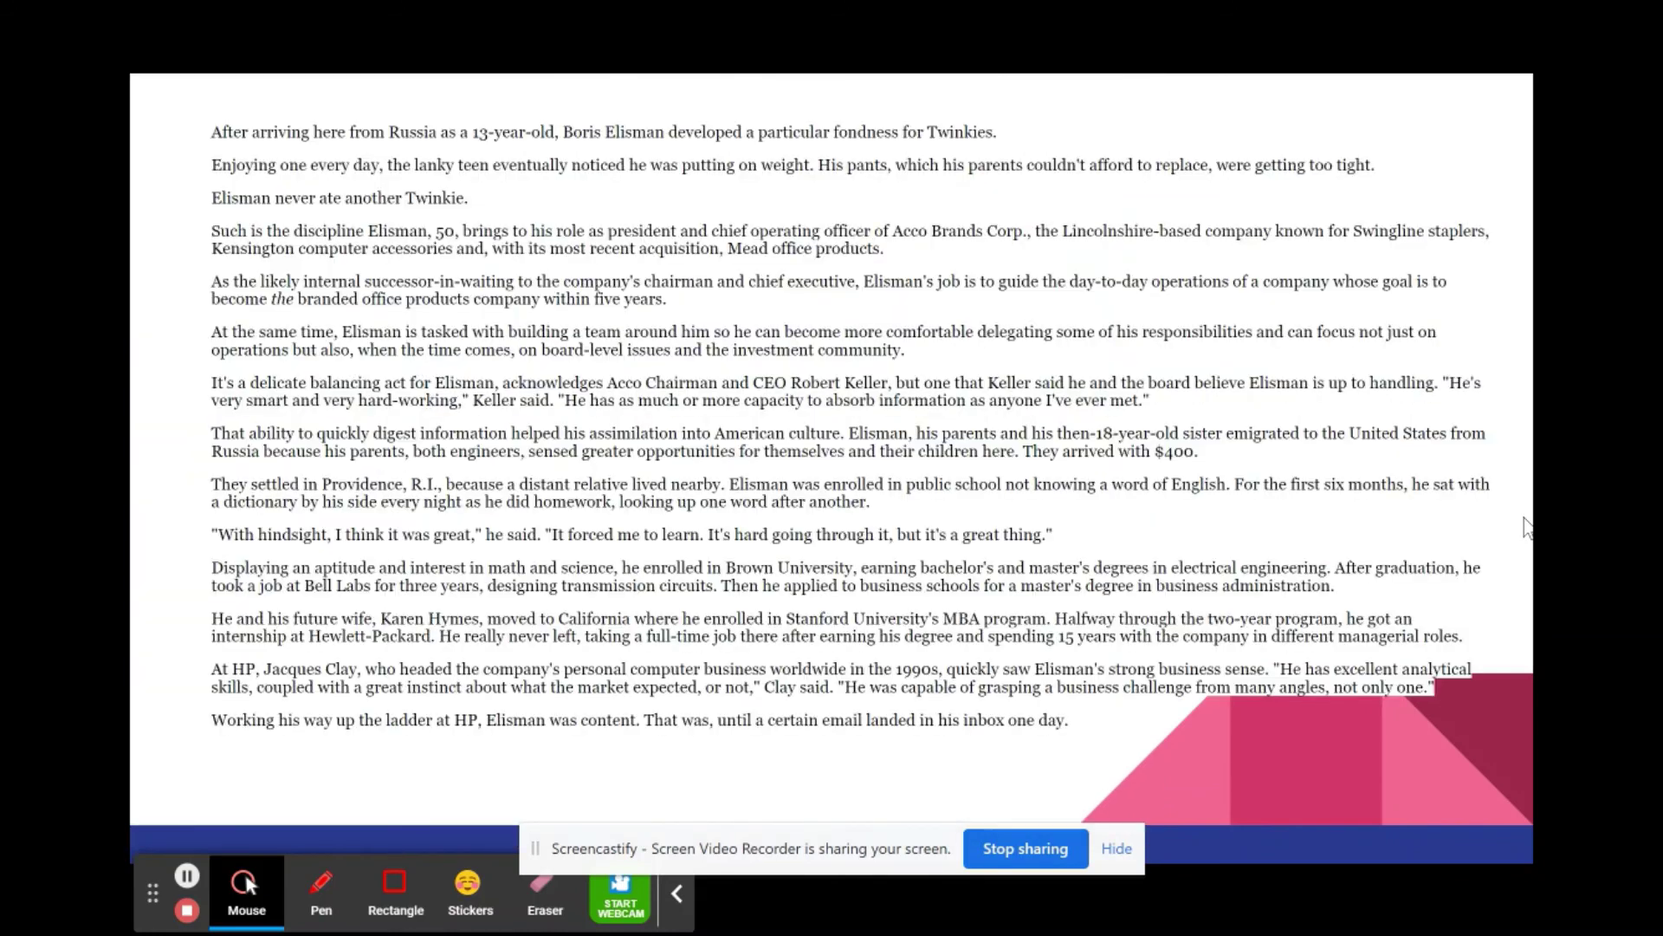
{"action": "key", "text": "Right"}
{"action": "key", "text": "Right"}
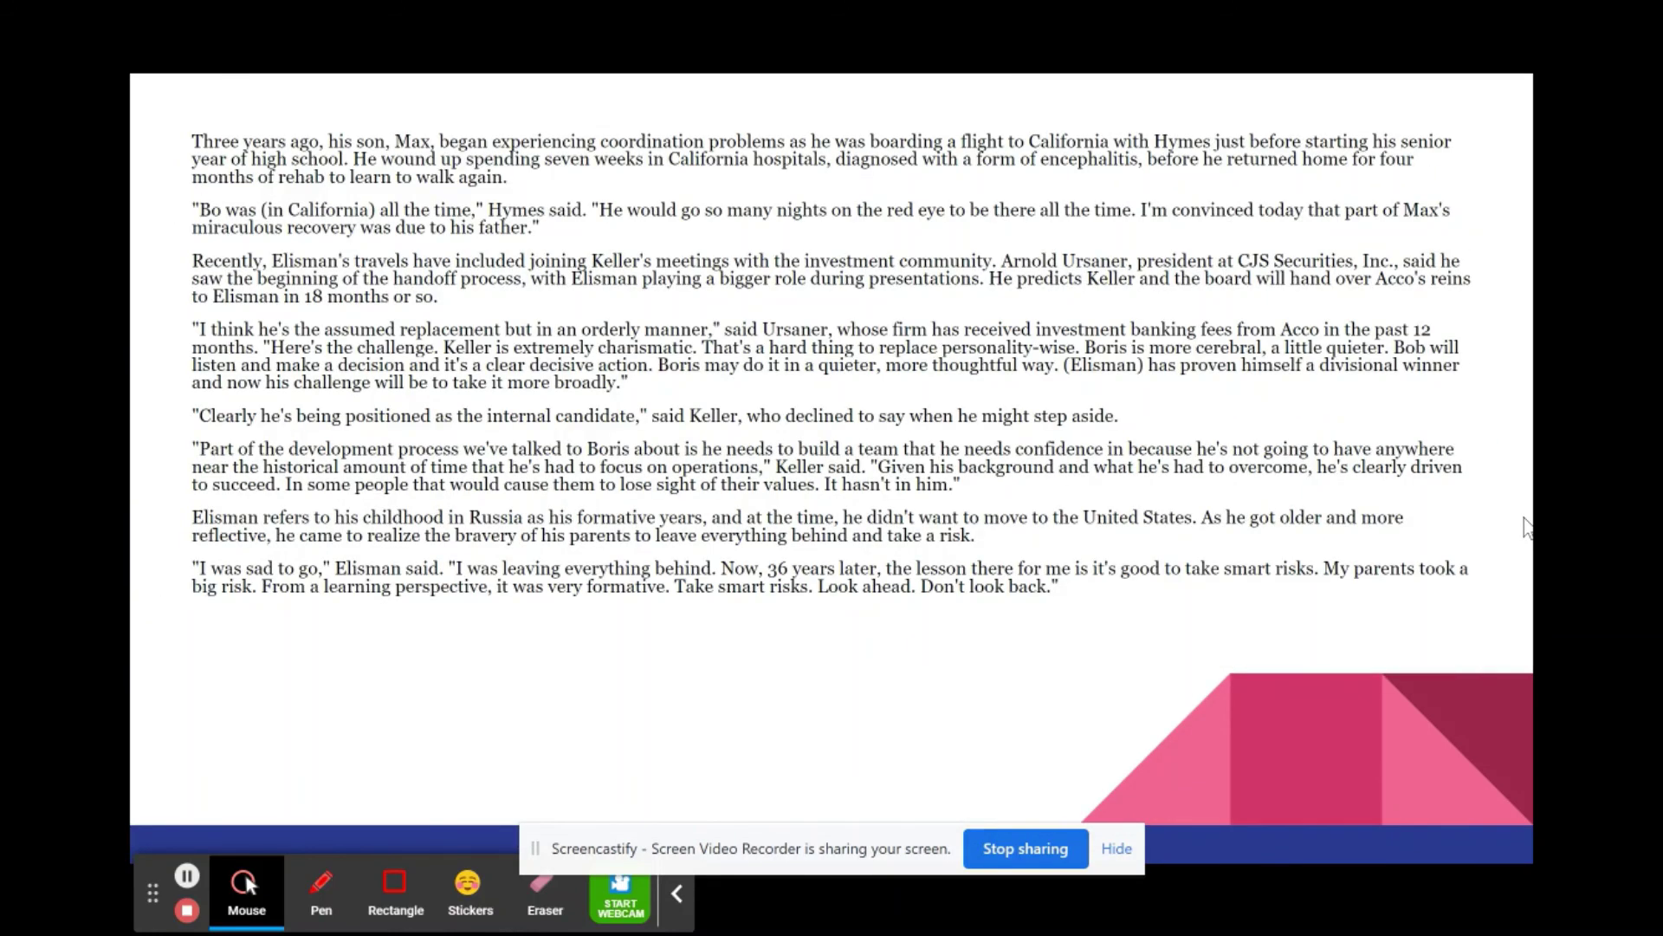